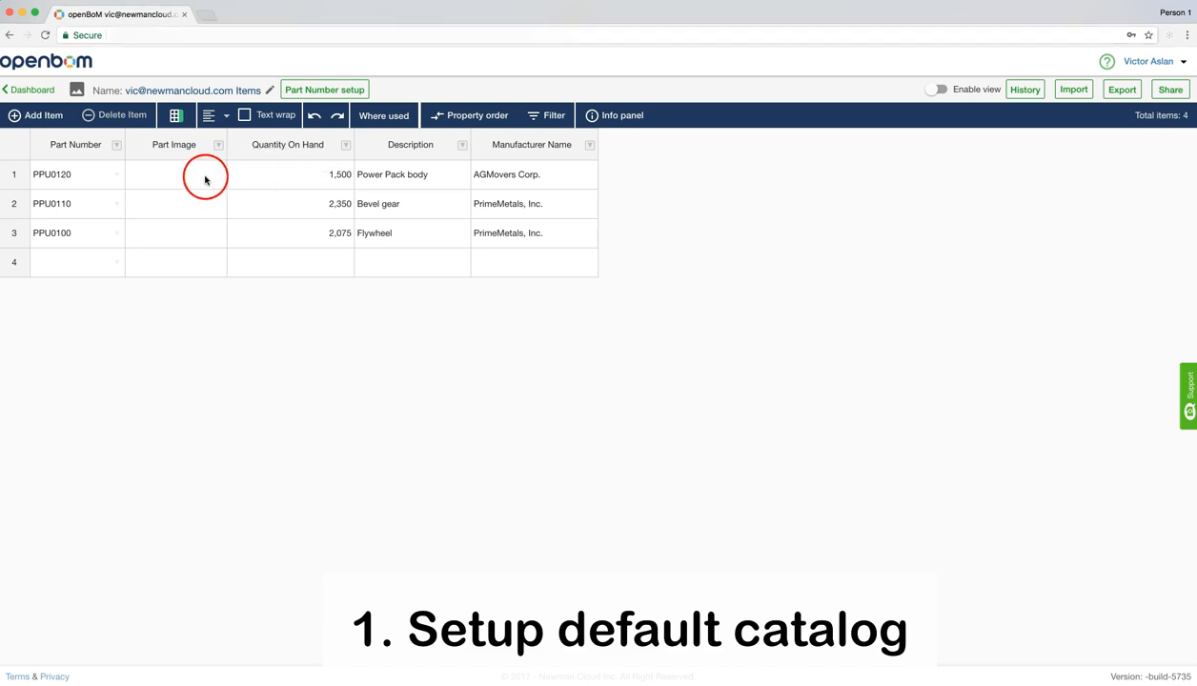
Review the catalog's part number template, range configuration and auto-generation options
left_click(299, 91)
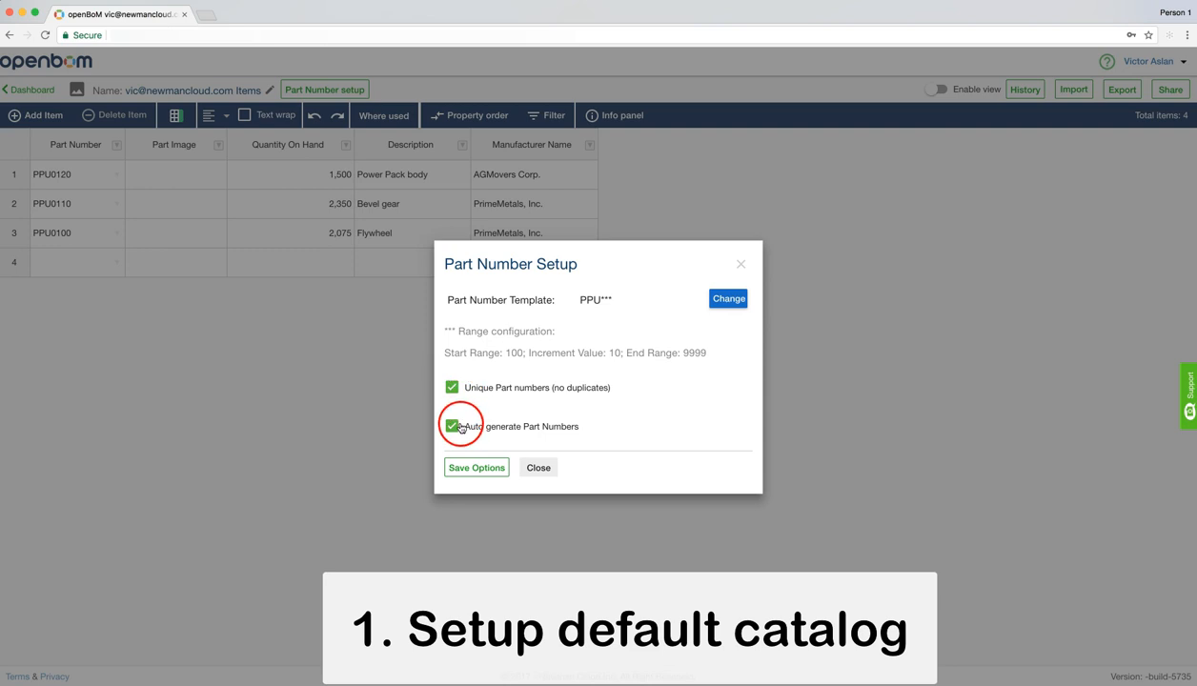
left_click(536, 466)
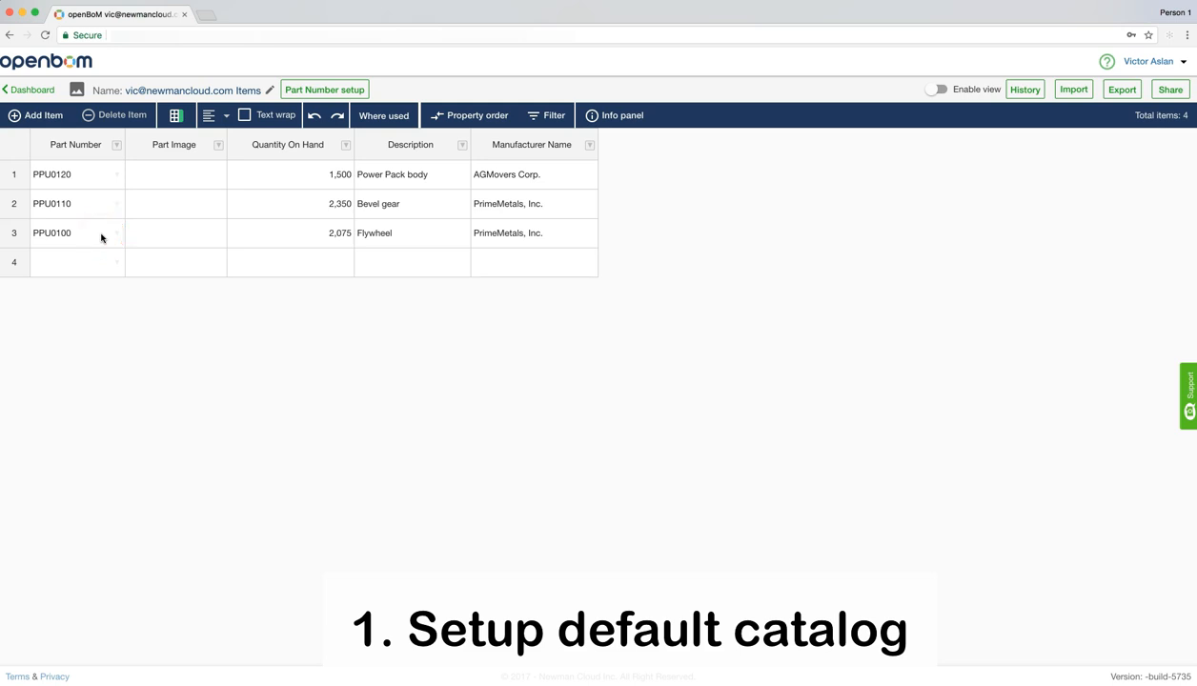
Add a catalog item with description Power Pack frame, manufacturer AGMovers Corp. and a quantity on hand of 1,750
left_click(52, 118)
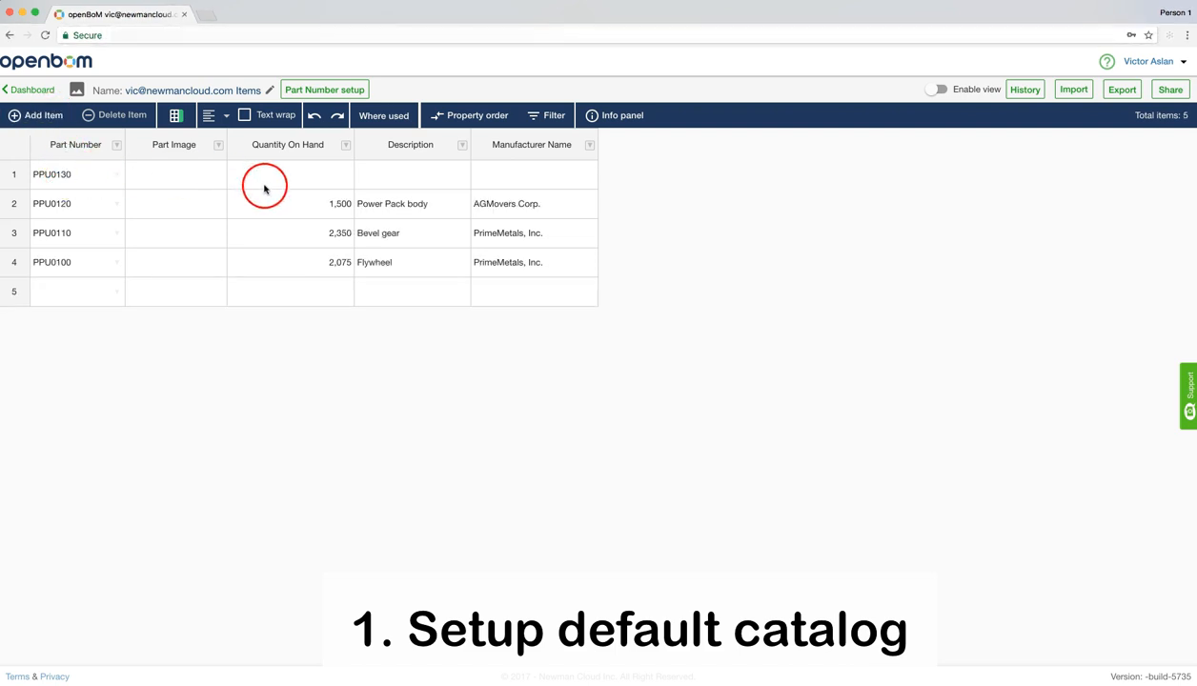
left_click(390, 183)
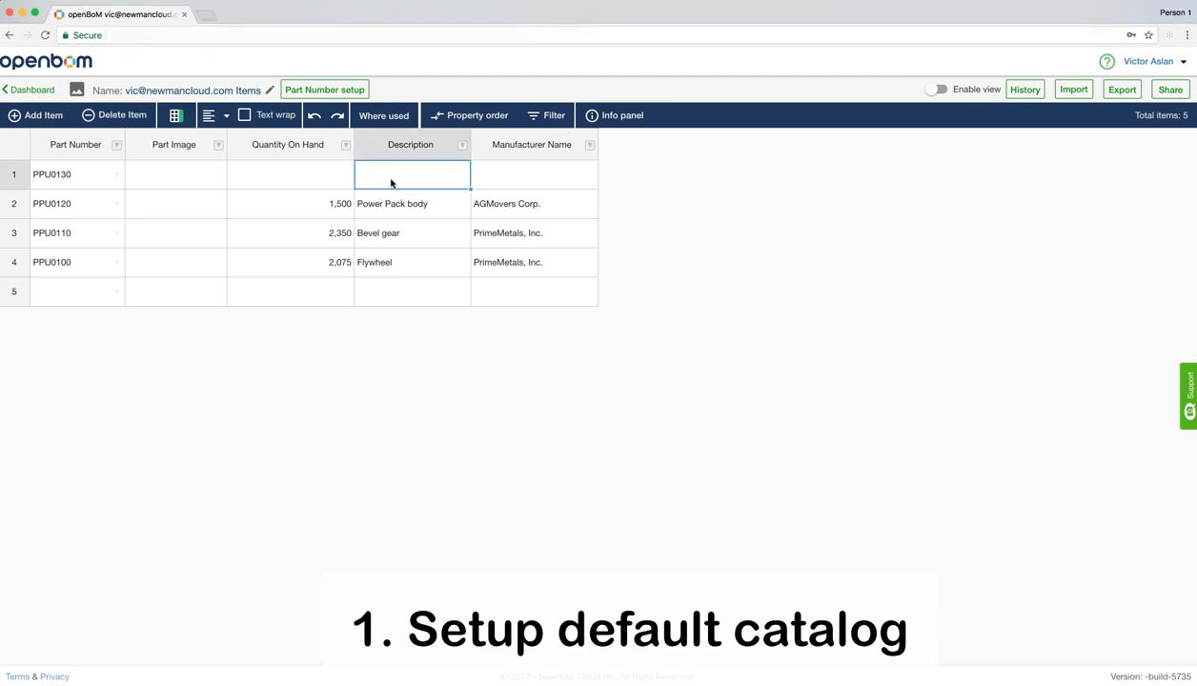
type("Power Pack frame")
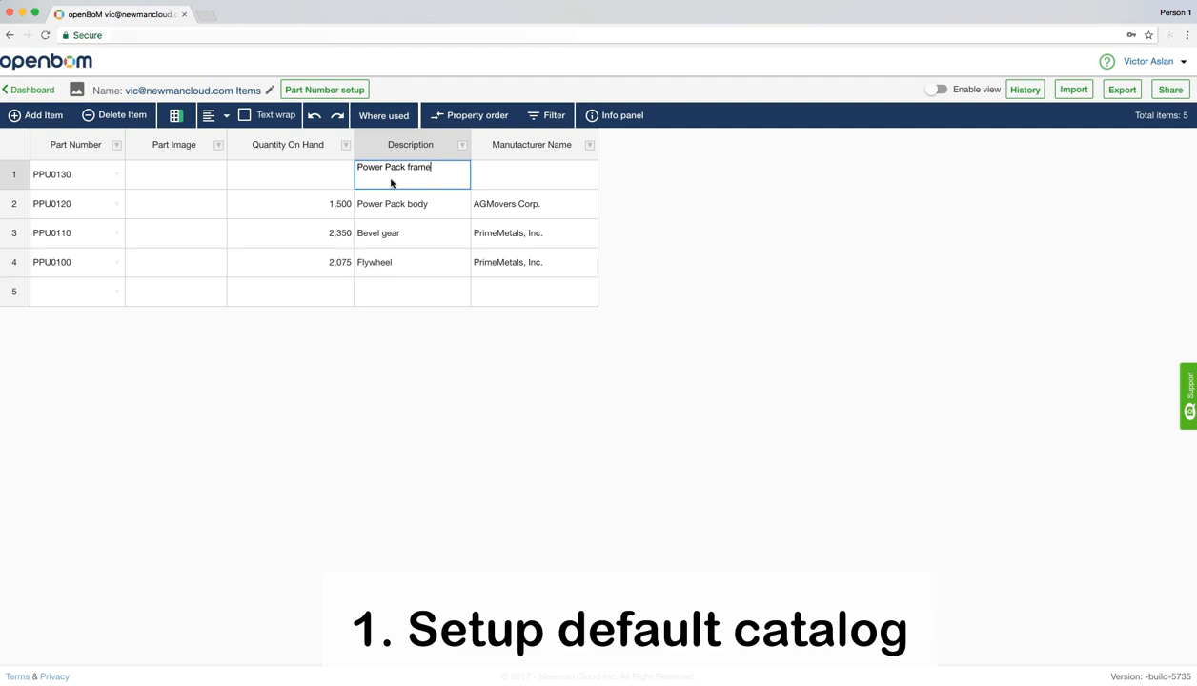
left_click(486, 173)
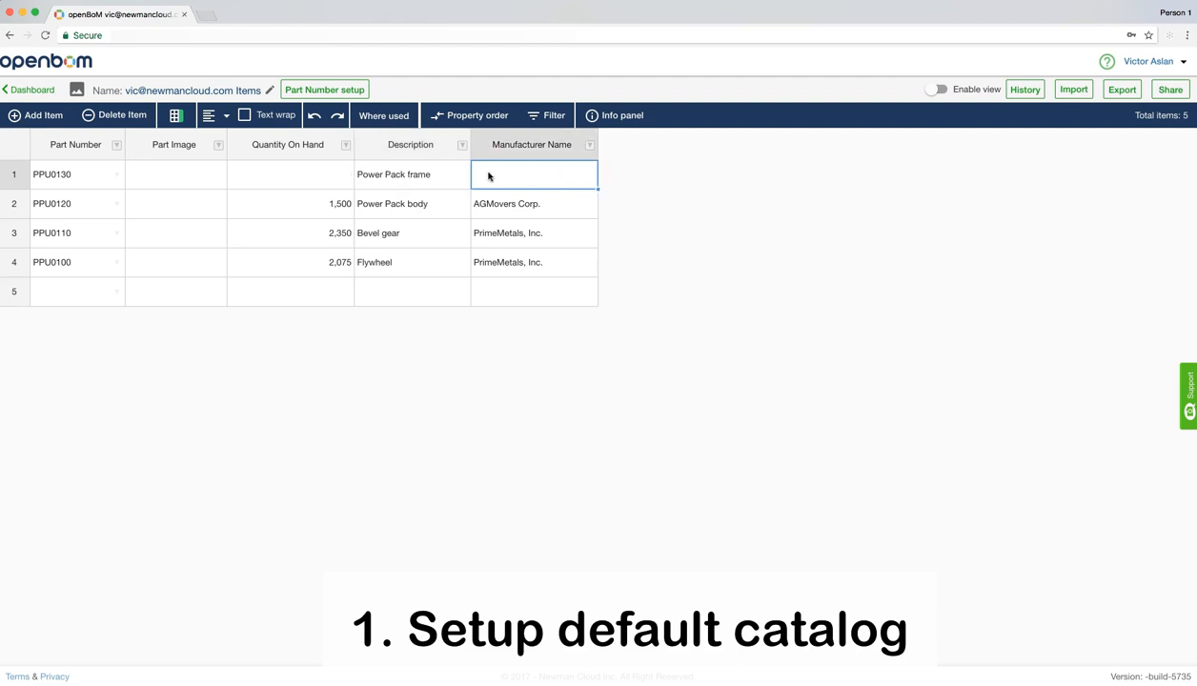
type("AGMovers Corp.")
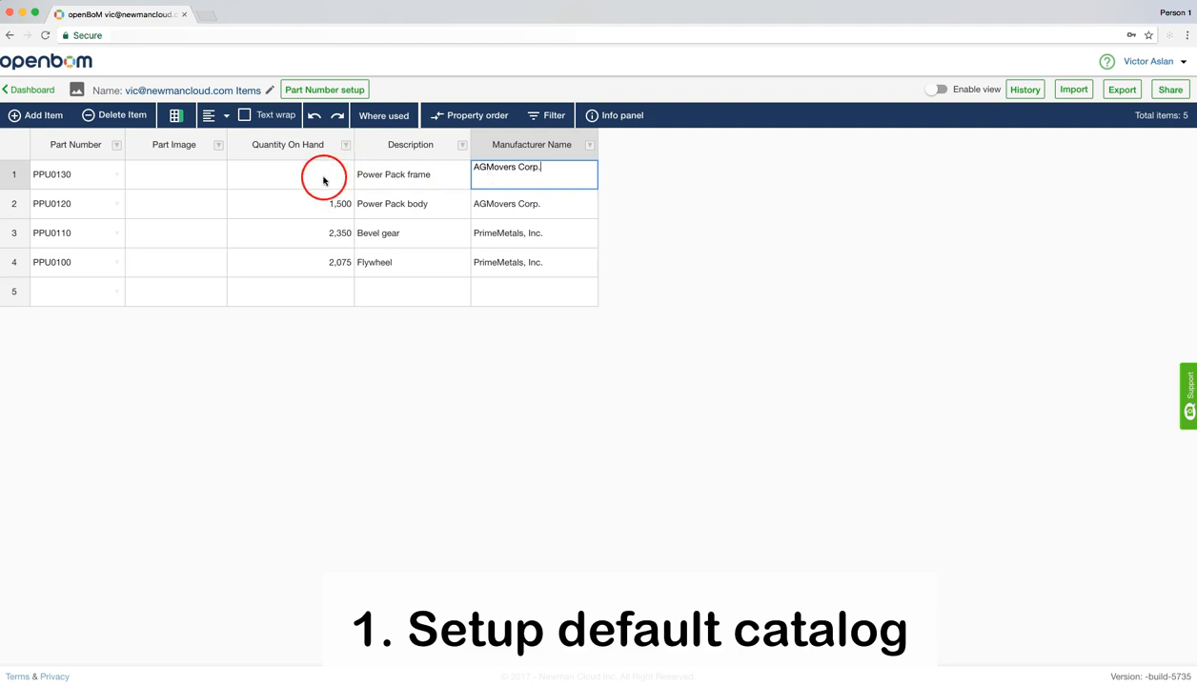
left_click(322, 181)
type("1,7")
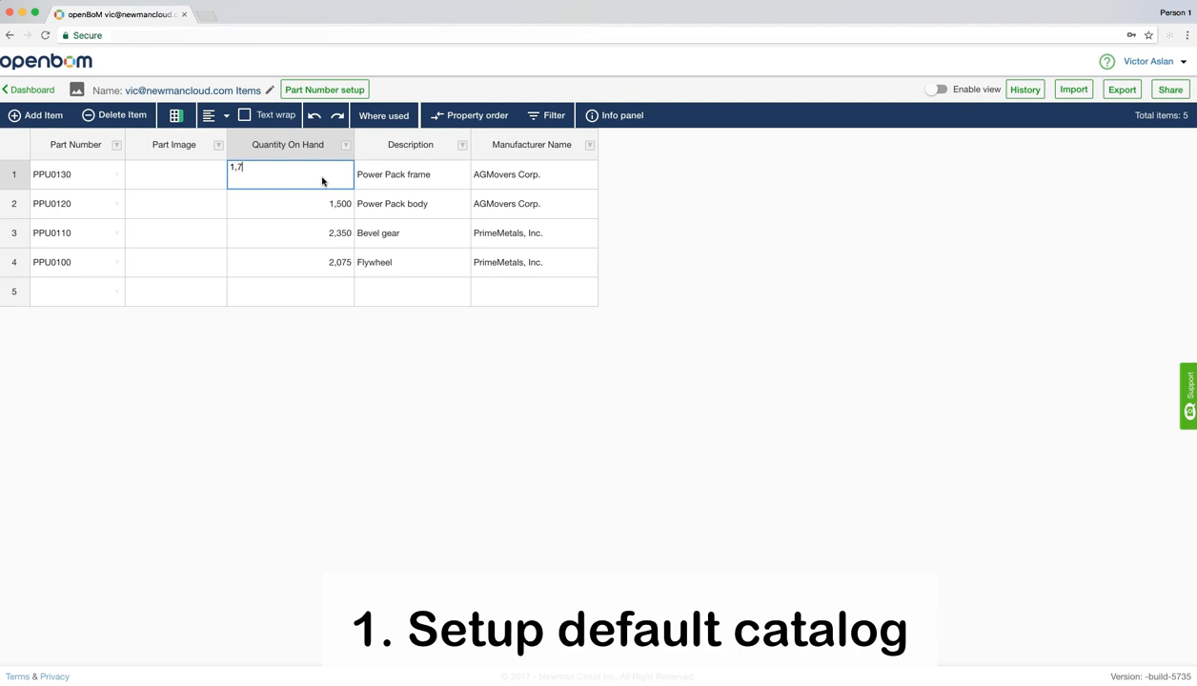
type("50")
key("Return")
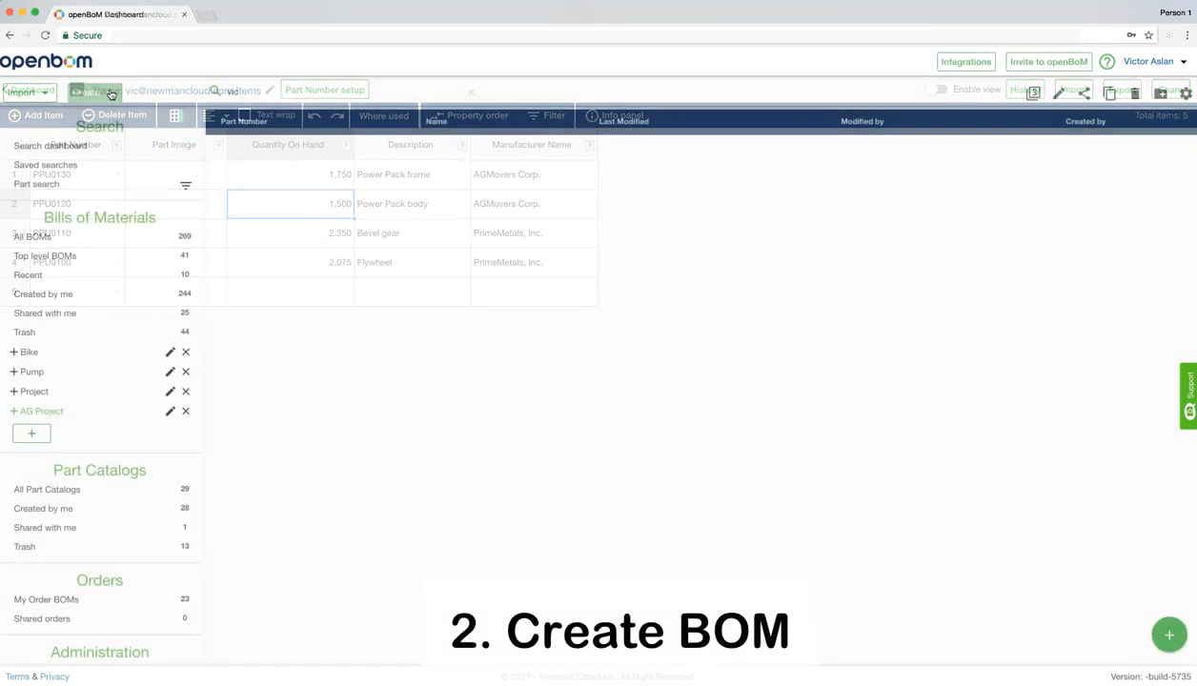
Create a new BOM with part number PP100 and name Power Pack Unit v1, using the default blank template
left_click(107, 92)
left_click(105, 125)
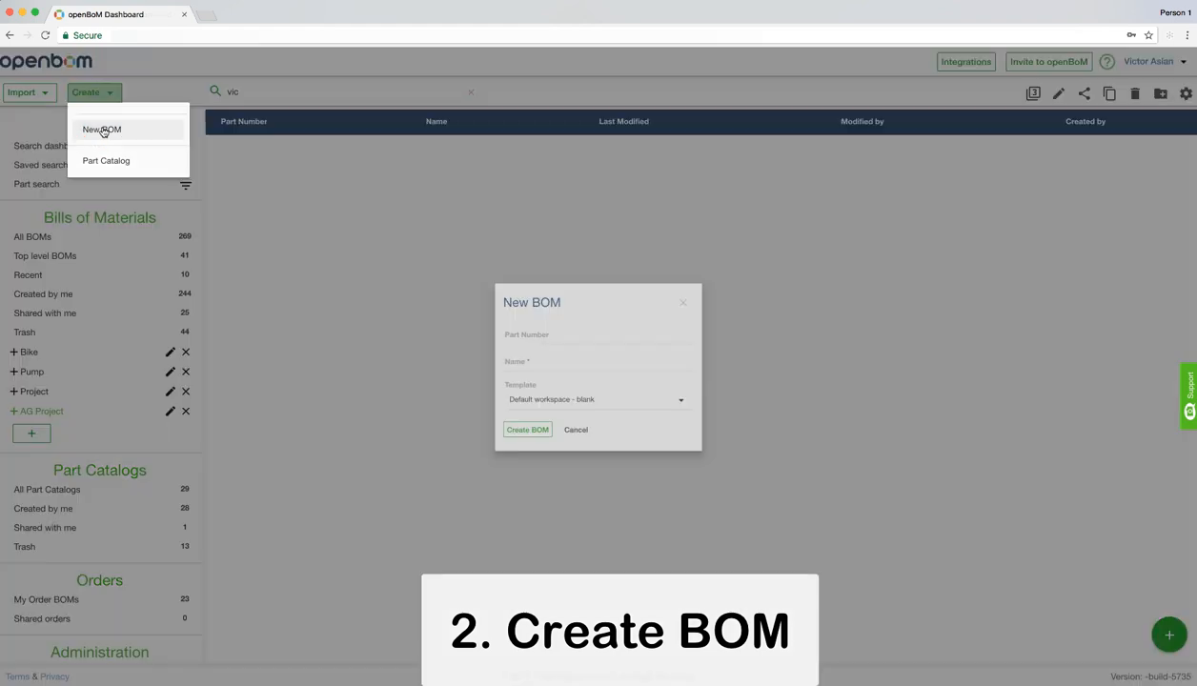
left_click(503, 328)
type("PP")
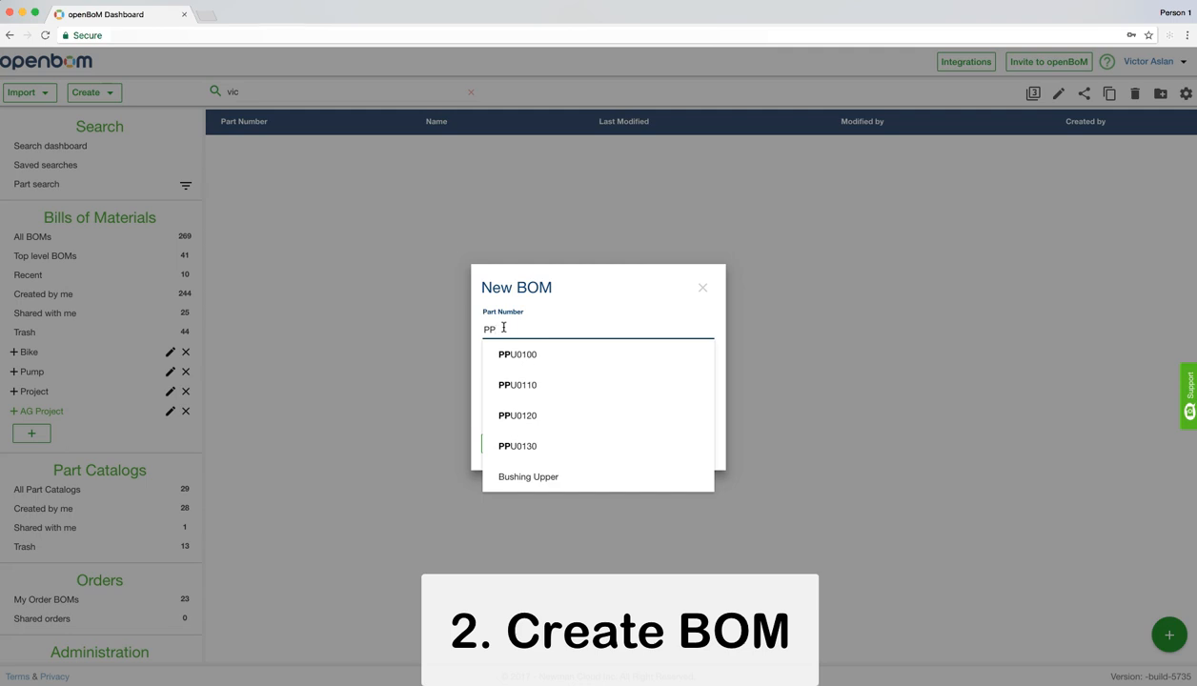
type("100")
left_click(481, 356)
left_click(503, 361)
type("Power Pack Unit v1")
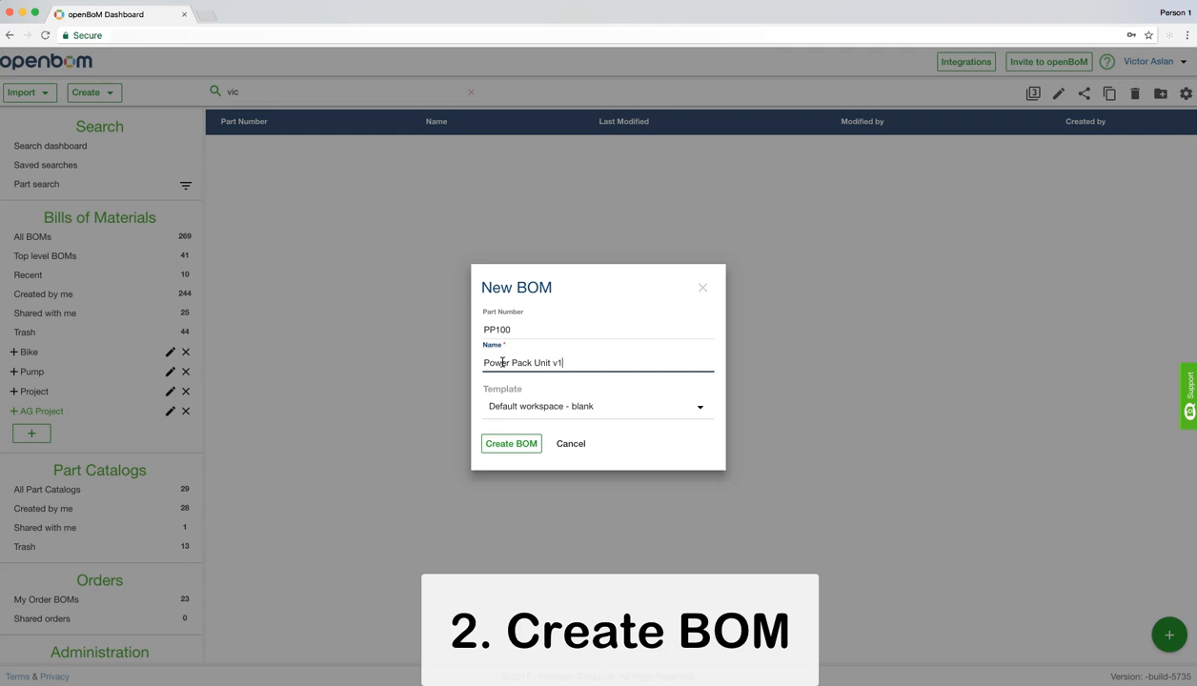
left_click(499, 444)
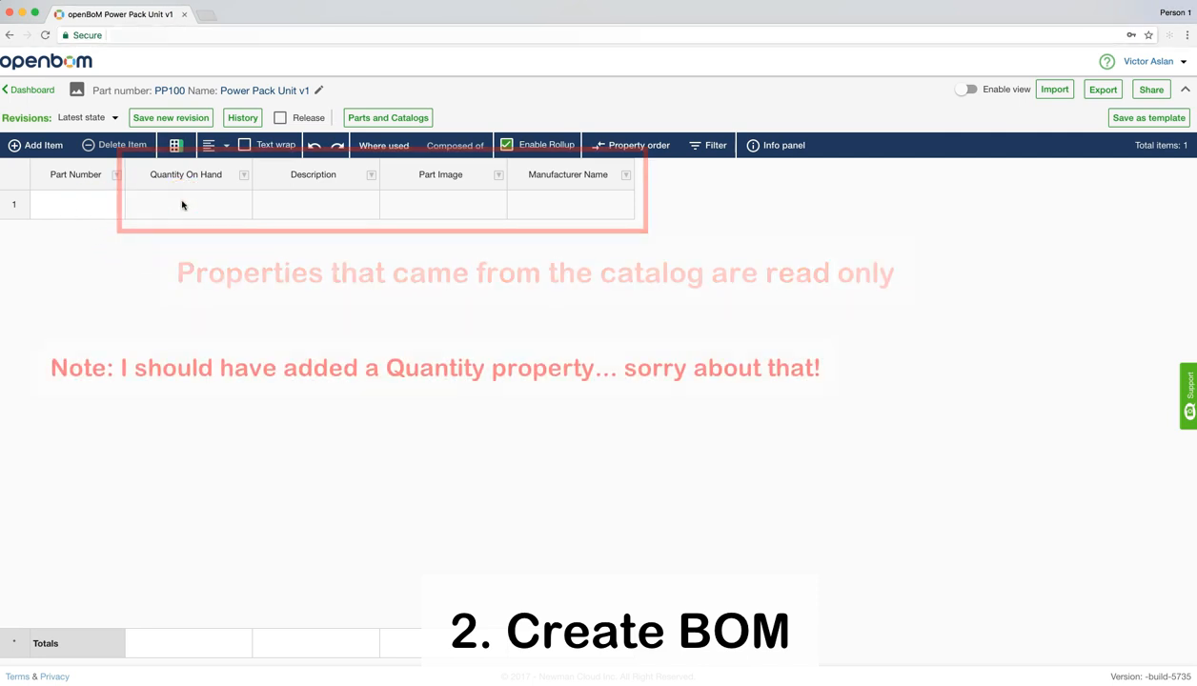
Add two more rows to the BOM and fill the three rows with catalog parts PPU0100, PPU0110 and PPU0120
left_click(52, 147)
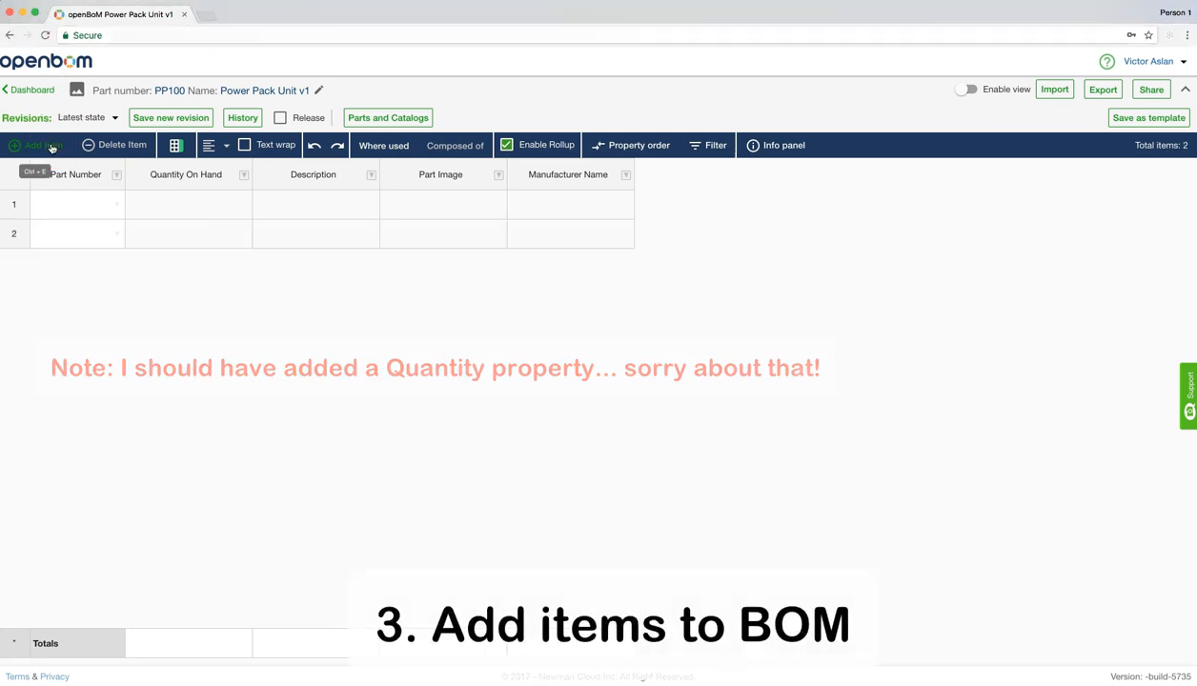
left_click(51, 146)
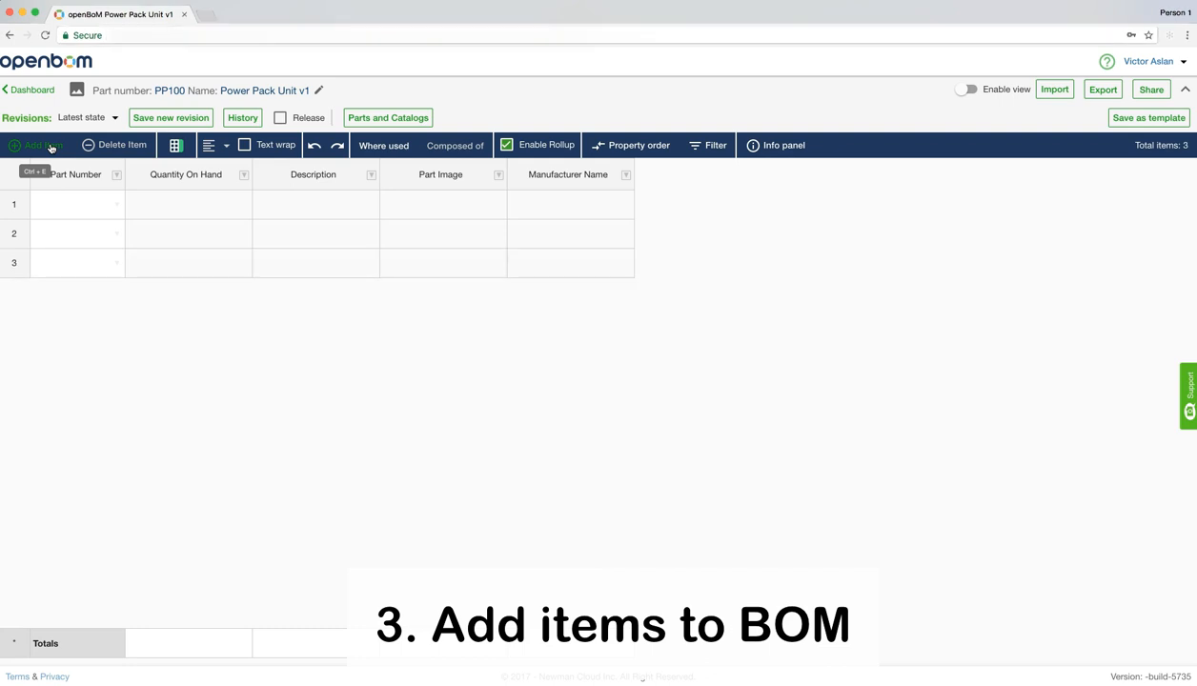
left_click(116, 205)
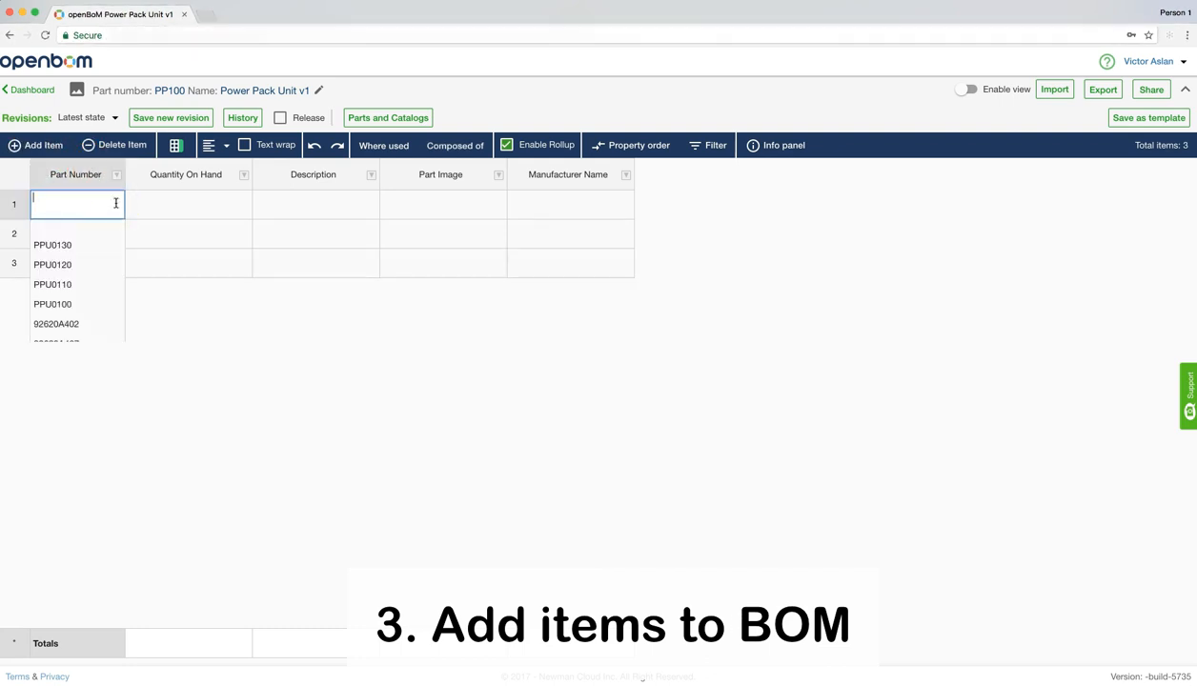
left_click(74, 303)
left_click(116, 232)
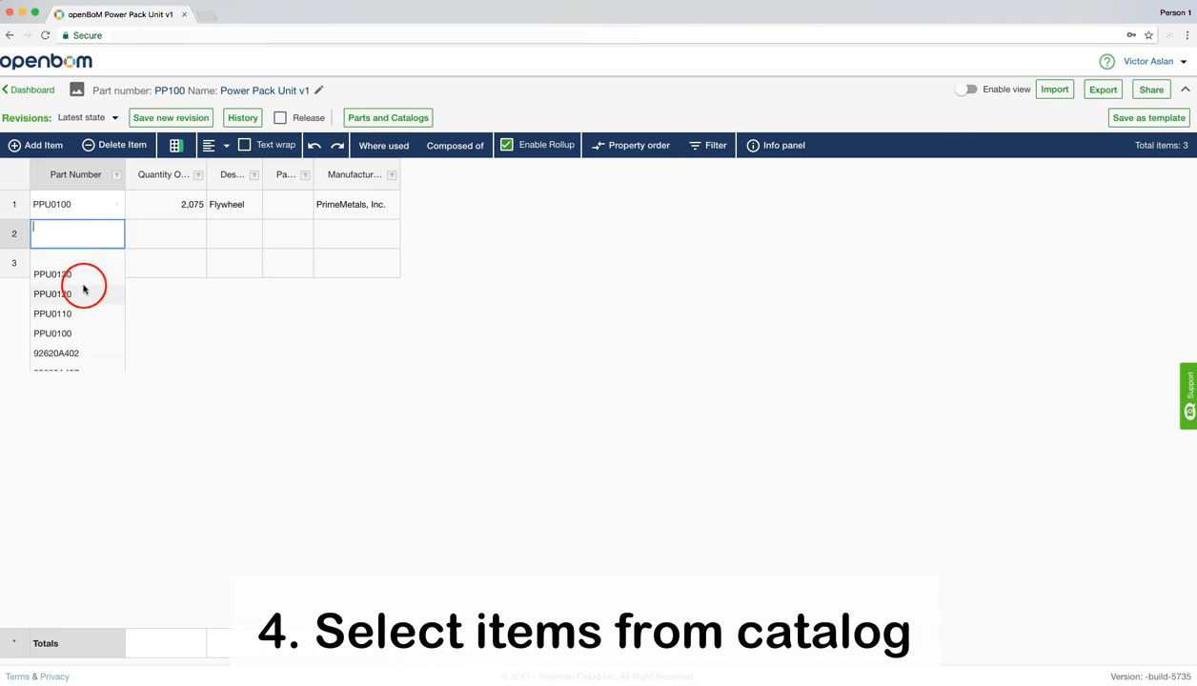
left_click(78, 315)
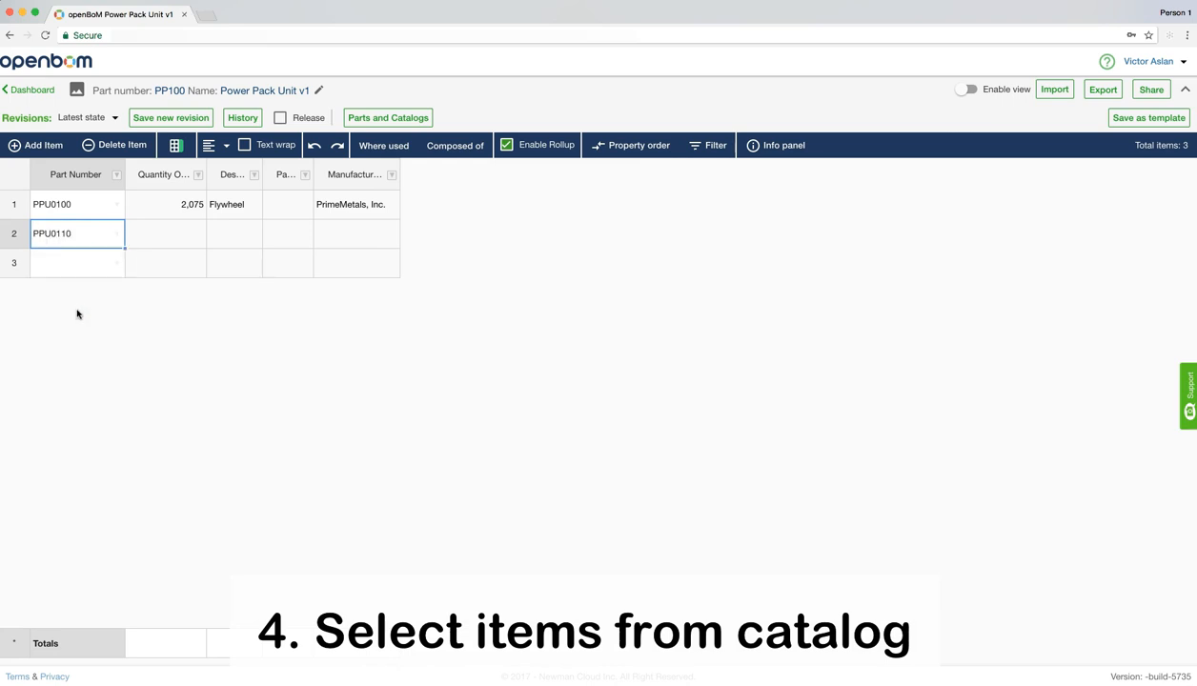
left_click(116, 265)
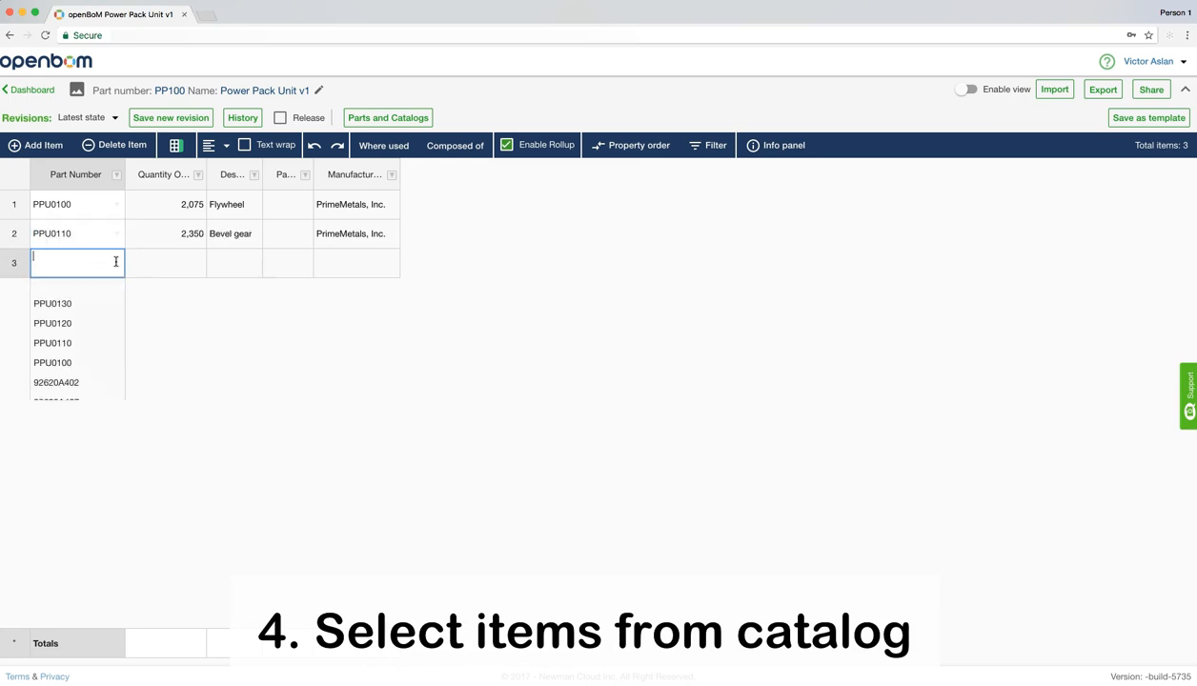
left_click(88, 330)
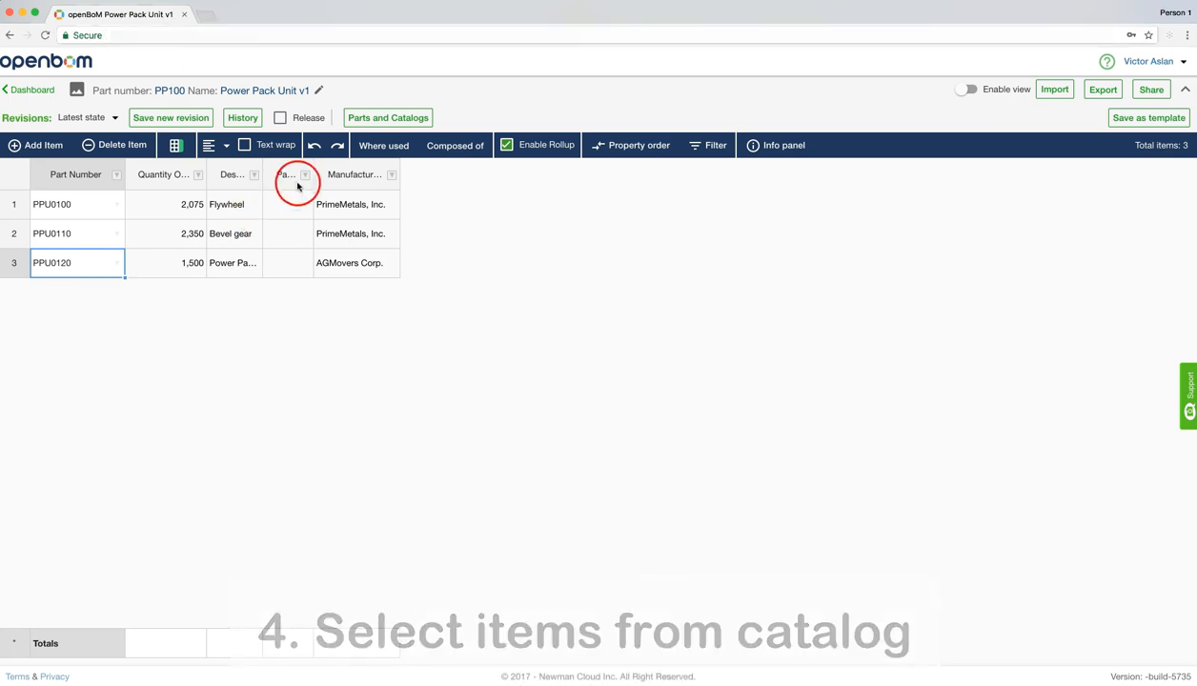
Widen the Part Image, Manufacturer Name, Description and Quantity On Hand columns so their full headings fit
left_click_drag(314, 174, 369, 172)
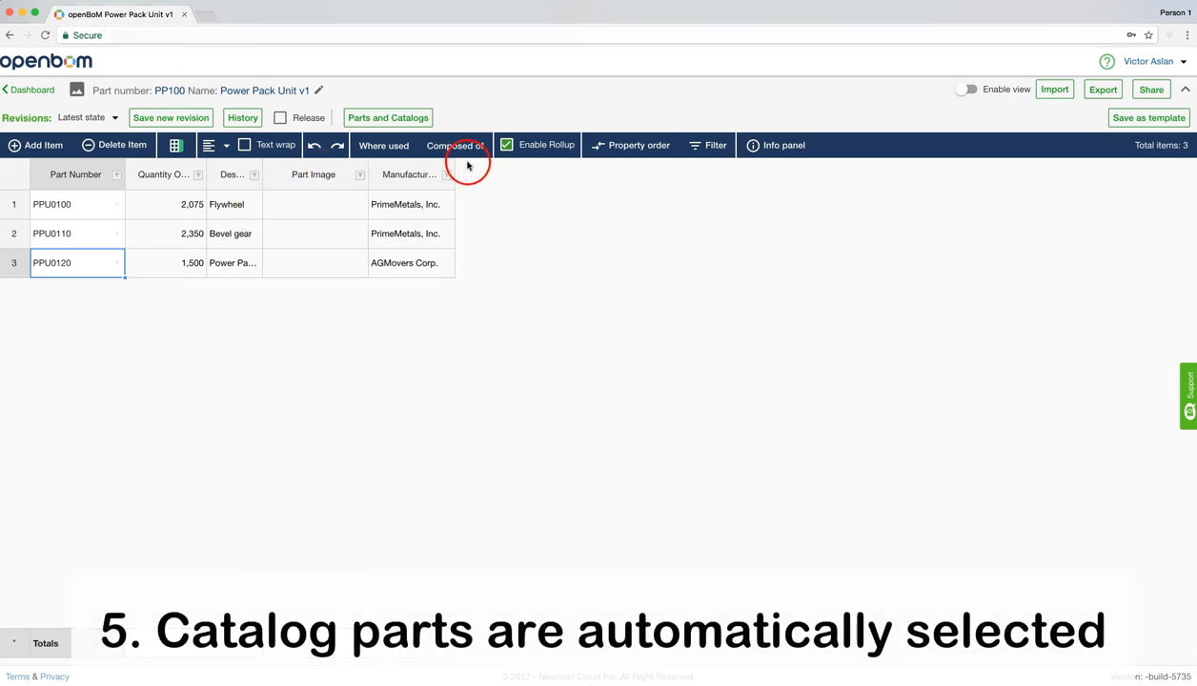
left_click_drag(454, 170, 487, 169)
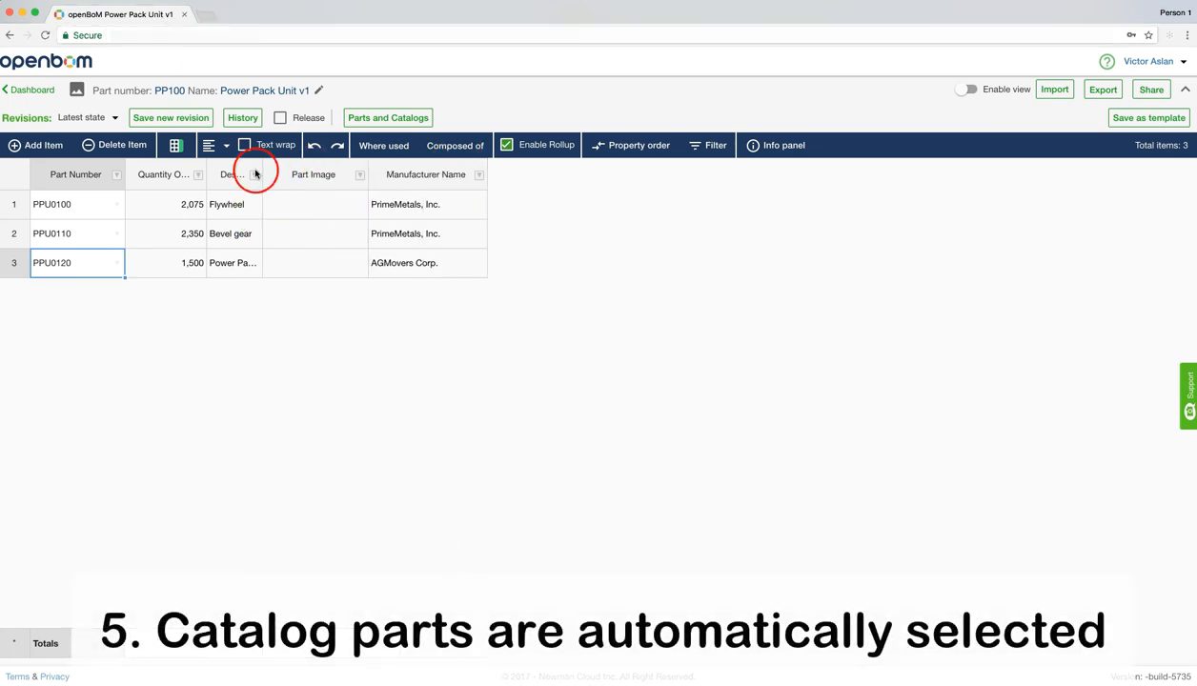
left_click_drag(261, 164, 320, 167)
left_click_drag(205, 164, 256, 165)
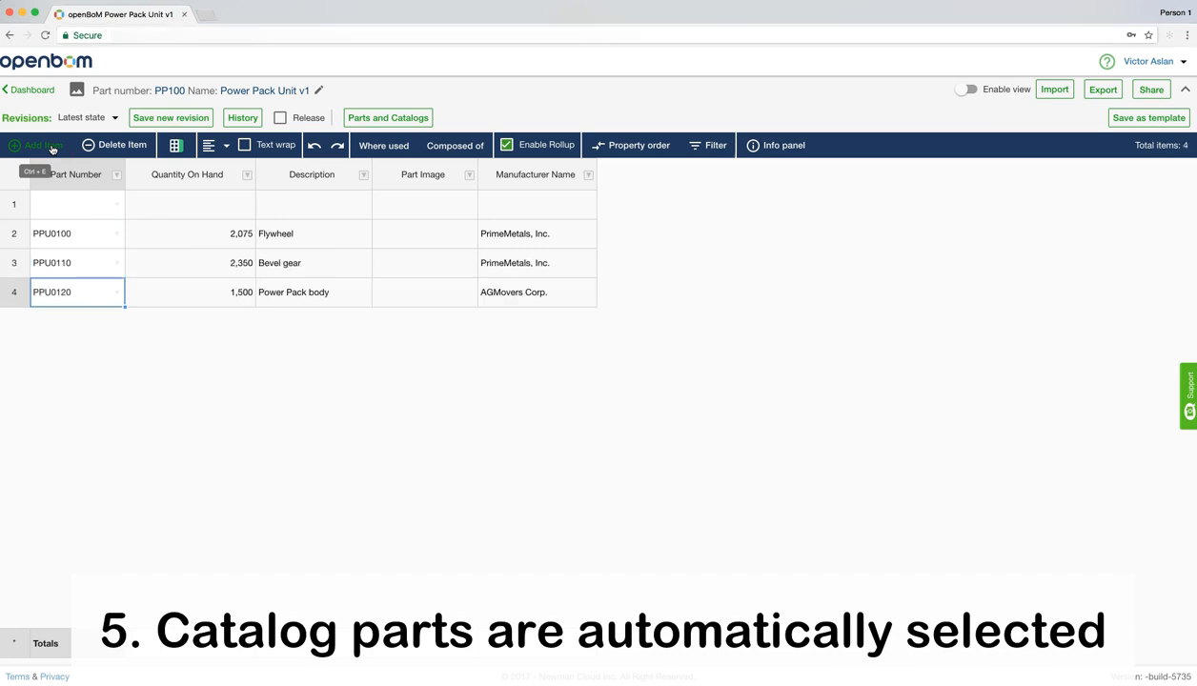
Add a blank item row to the BOM and select its Description cell
left_click(53, 148)
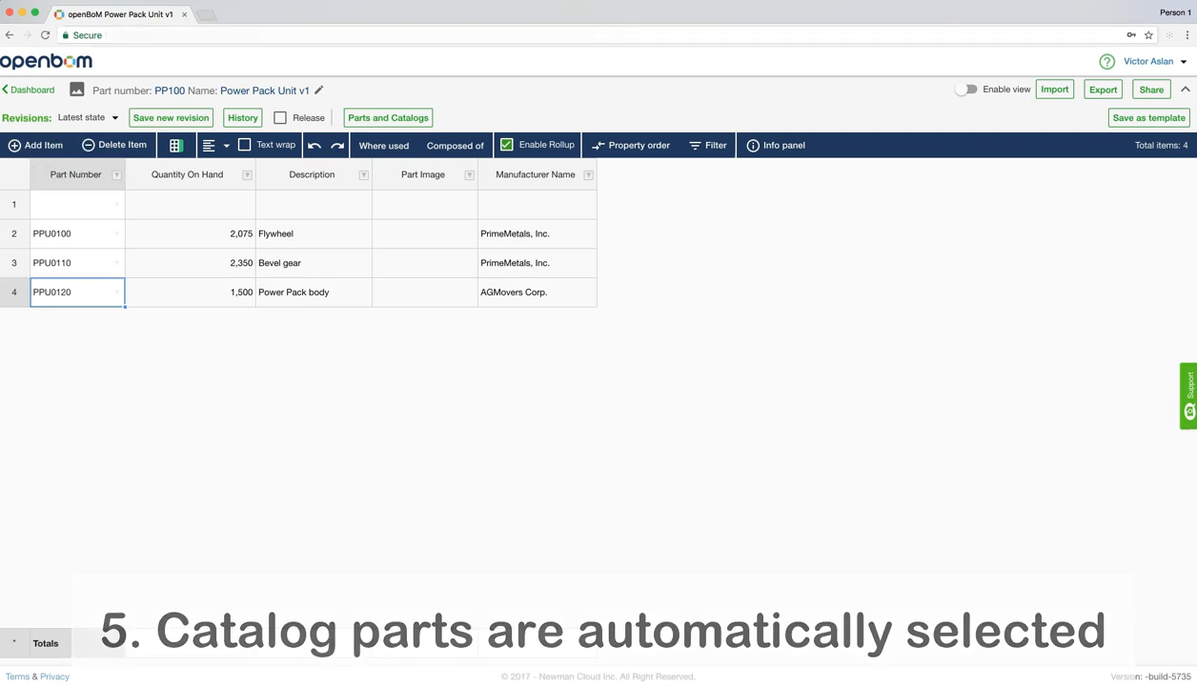
left_click(43, 29)
left_click(346, 216)
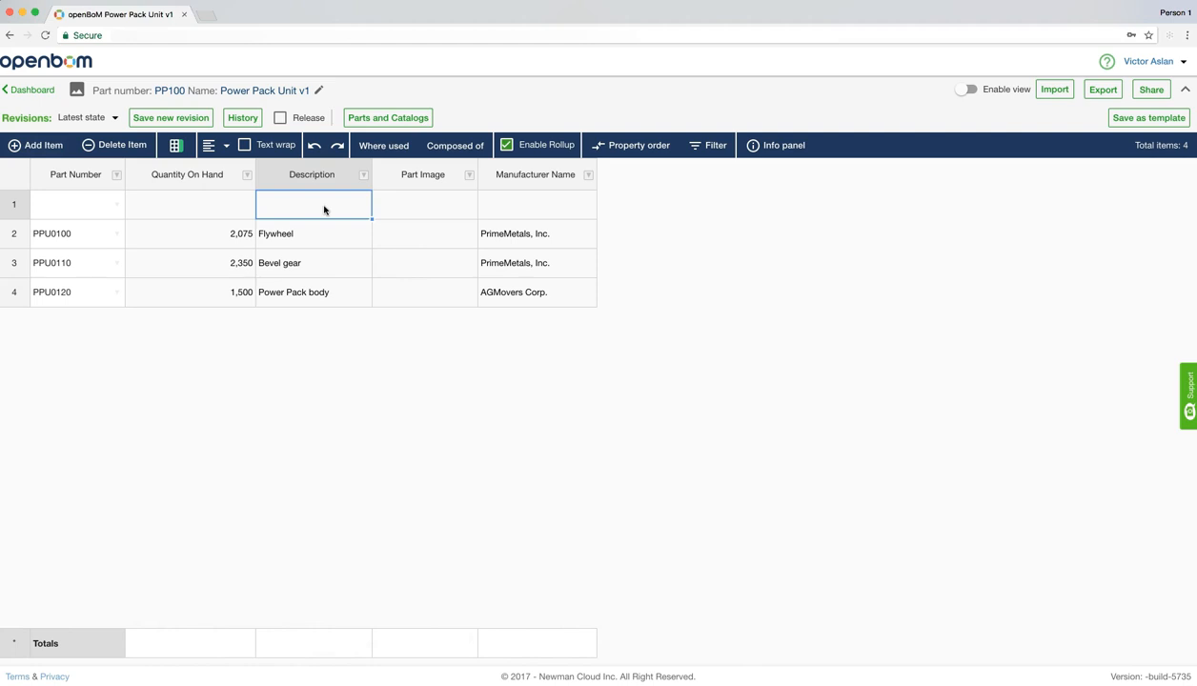
left_click(781, 144)
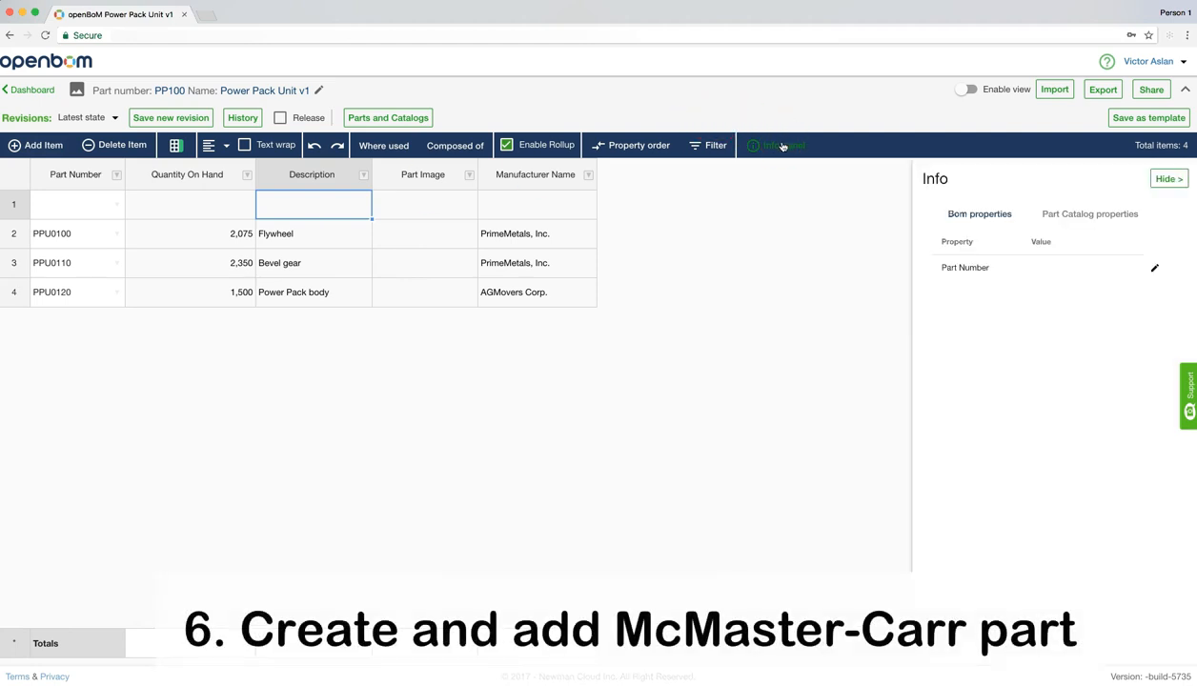
left_click(1056, 215)
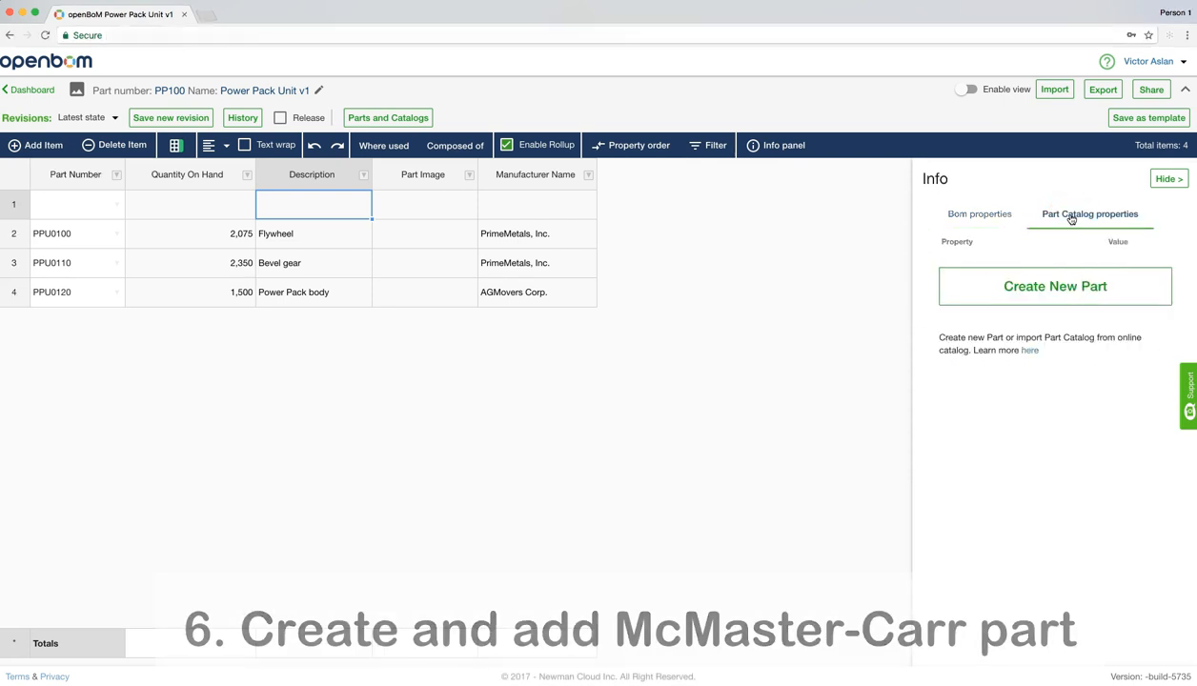
left_click(1049, 286)
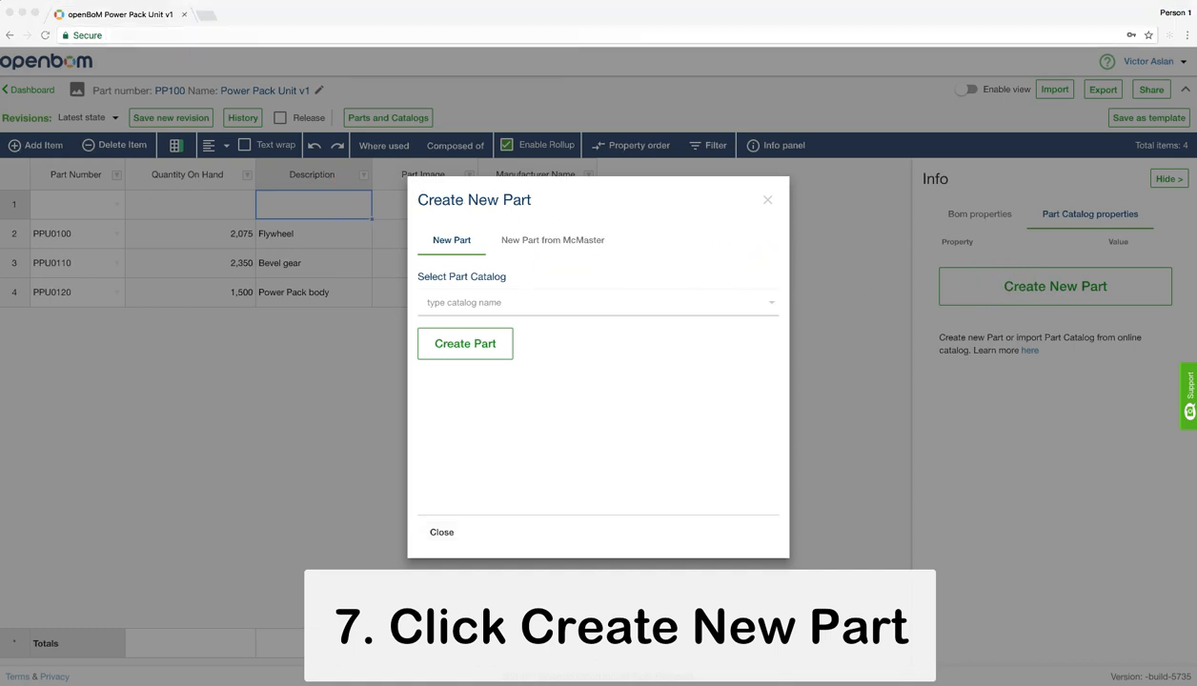
left_click(524, 246)
left_click(485, 303)
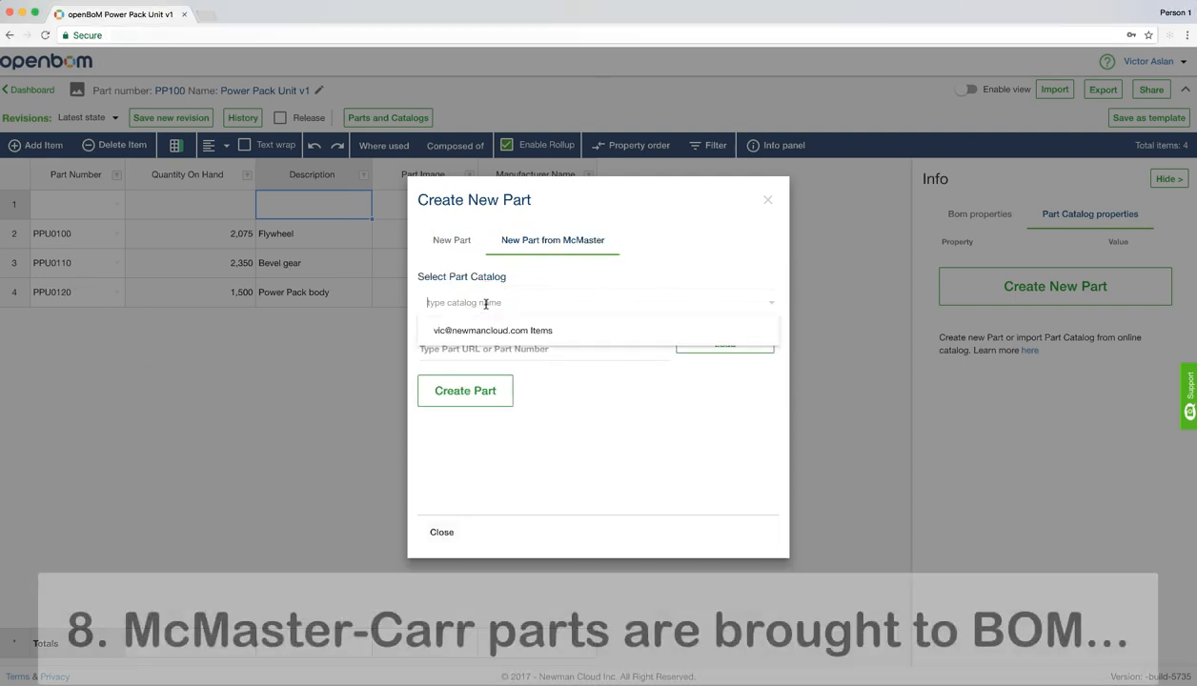
left_click(470, 330)
left_click(465, 345)
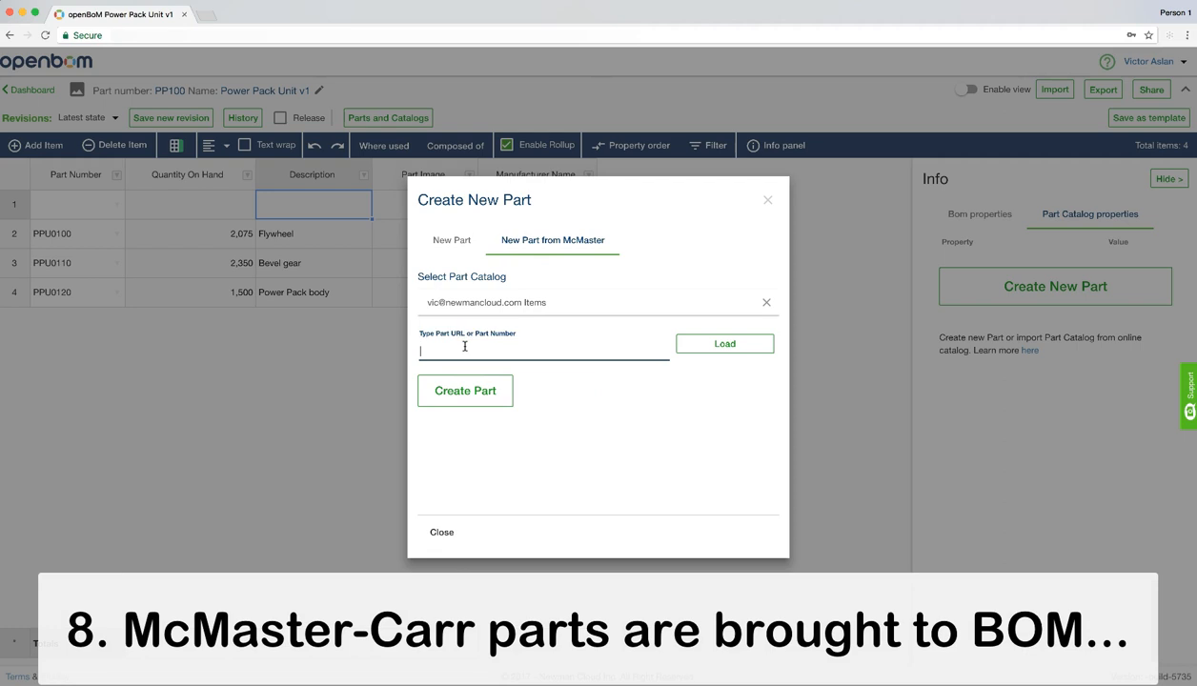
left_click(723, 344)
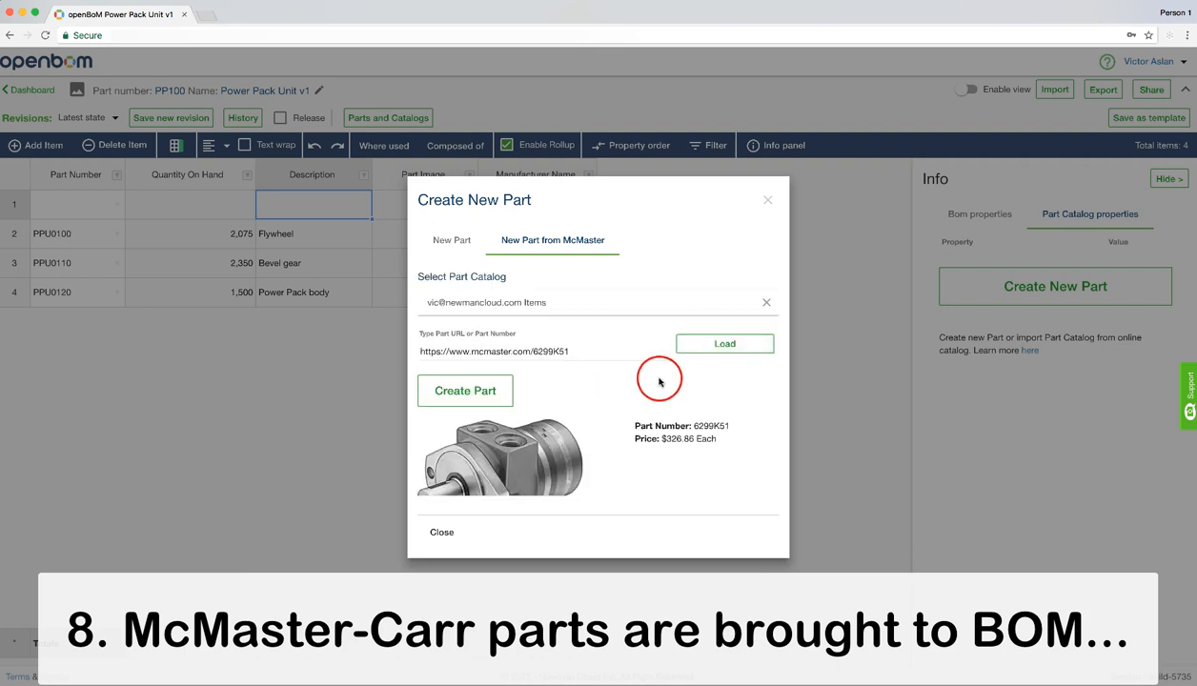
Examine the image, price and specification list of the loaded McMaster part 6299K51
left_click(502, 389)
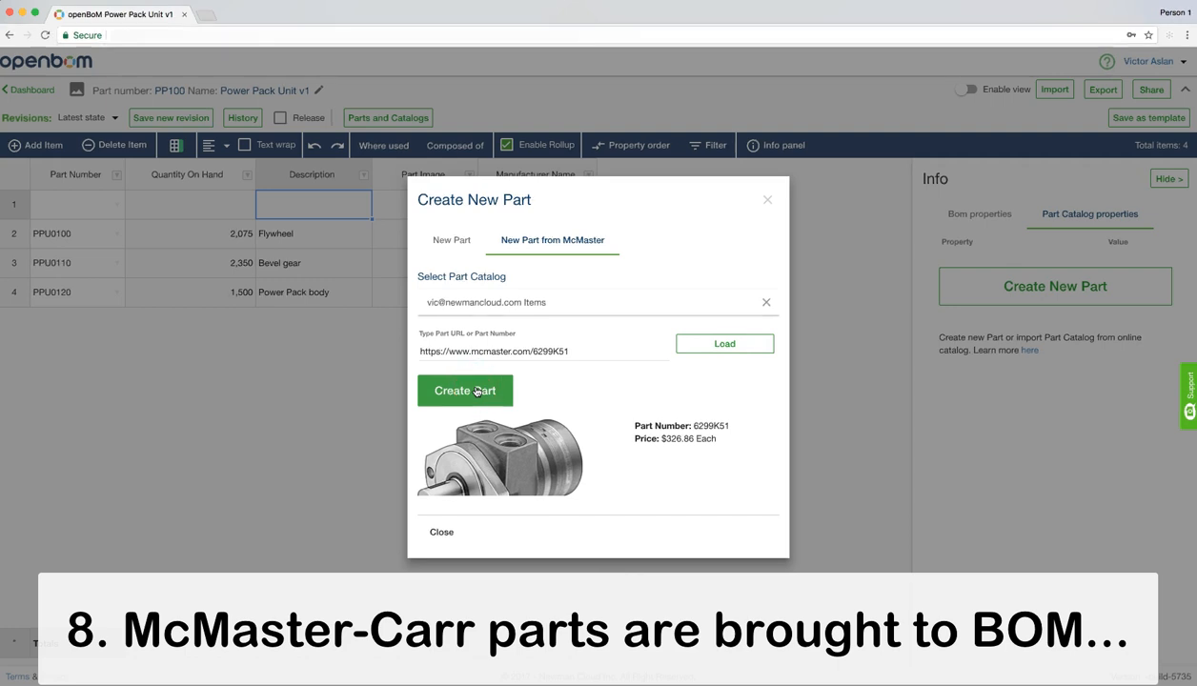
left_click(477, 391)
scroll(479, 420, "down", 5)
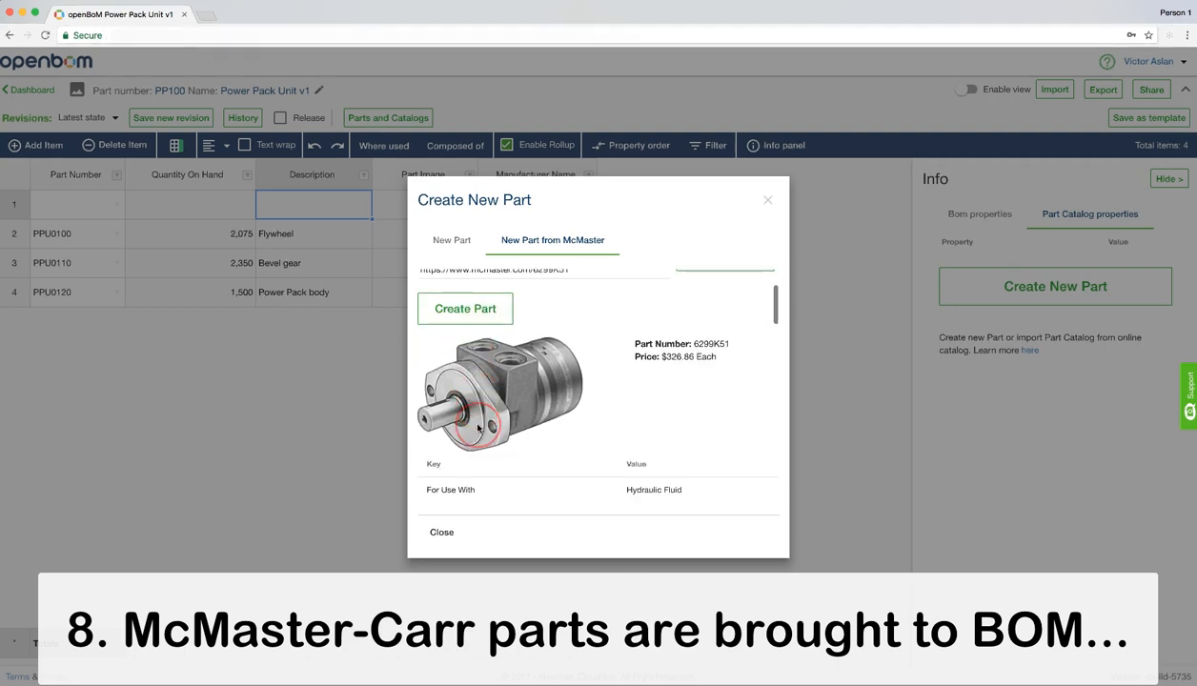
scroll(478, 428, "down", 3)
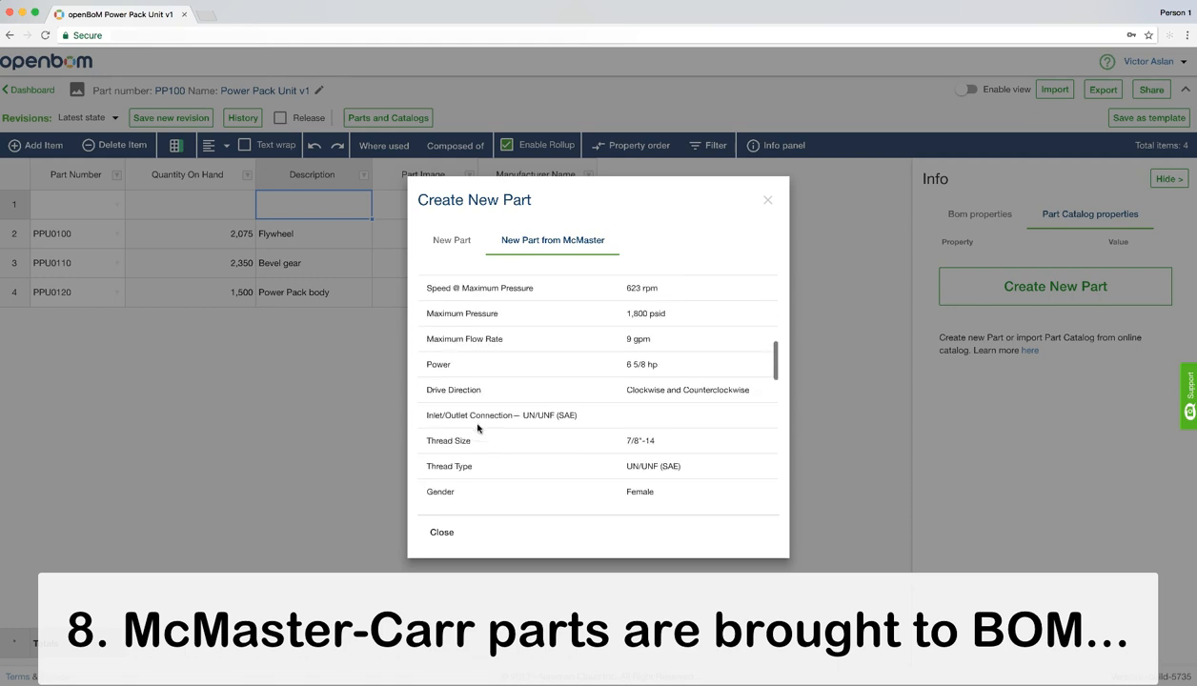
scroll(479, 428, "up", 4)
scroll(478, 428, "up", 5)
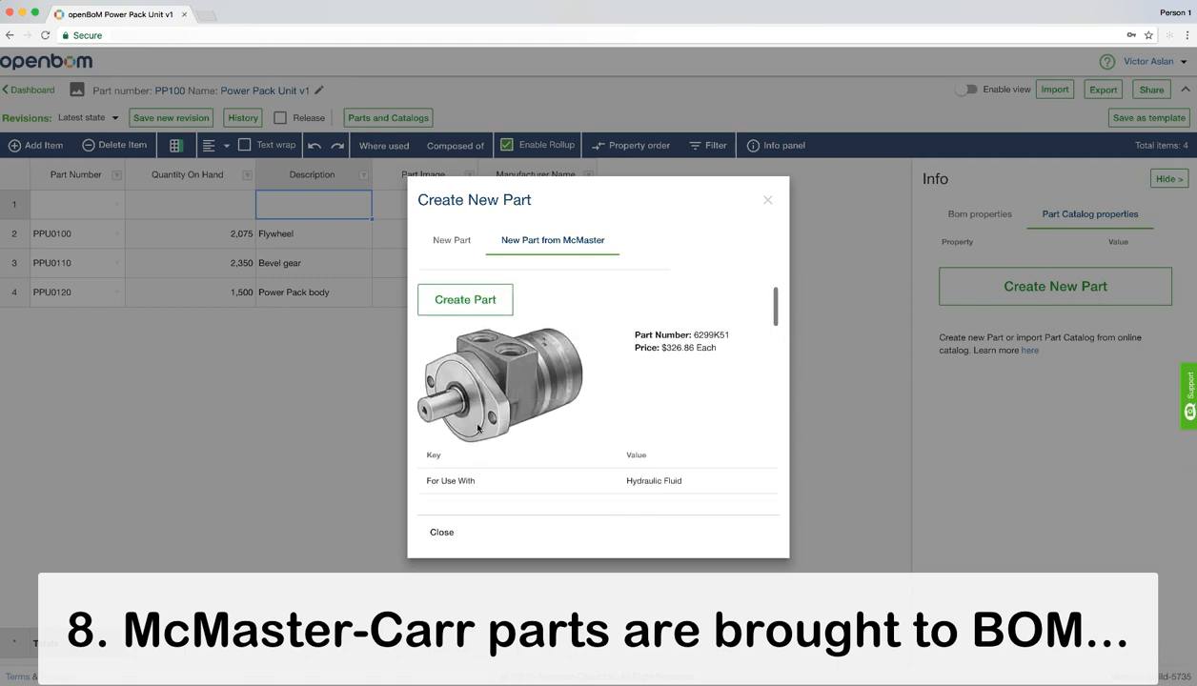
Create part 6299K51 in the BOM from the loaded McMaster data and review its part catalog properties
left_click(470, 395)
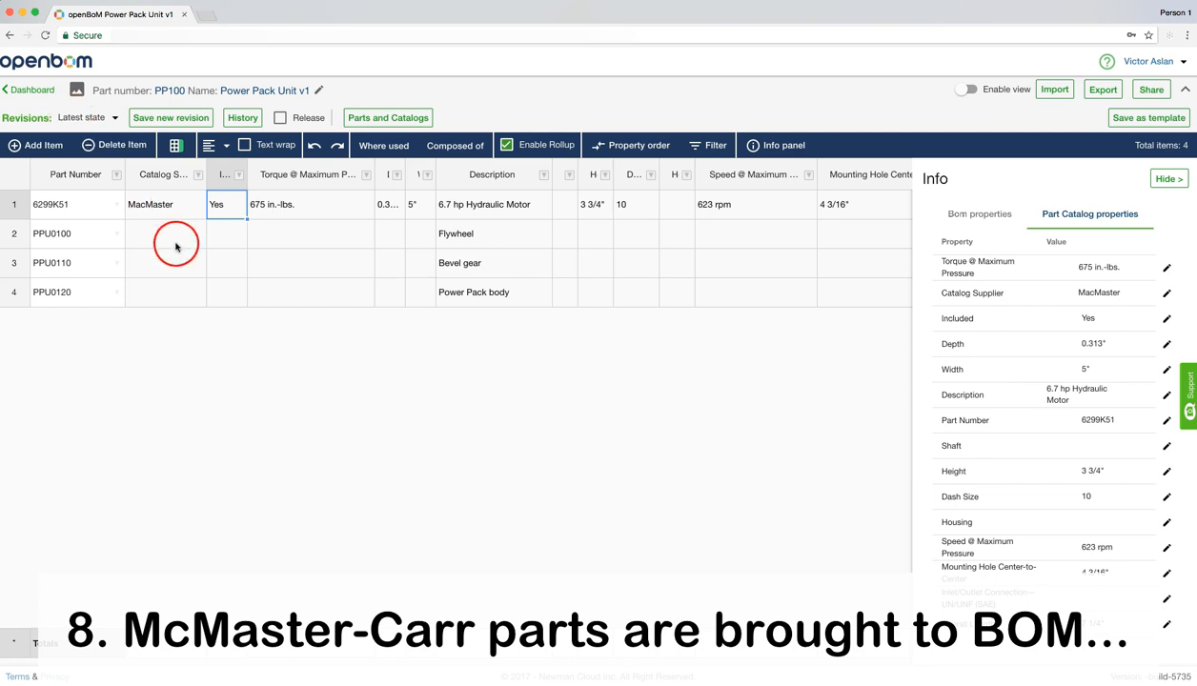
scroll(1008, 423, "down", 5)
scroll(1008, 423, "down", 5)
scroll(1009, 423, "up", 4)
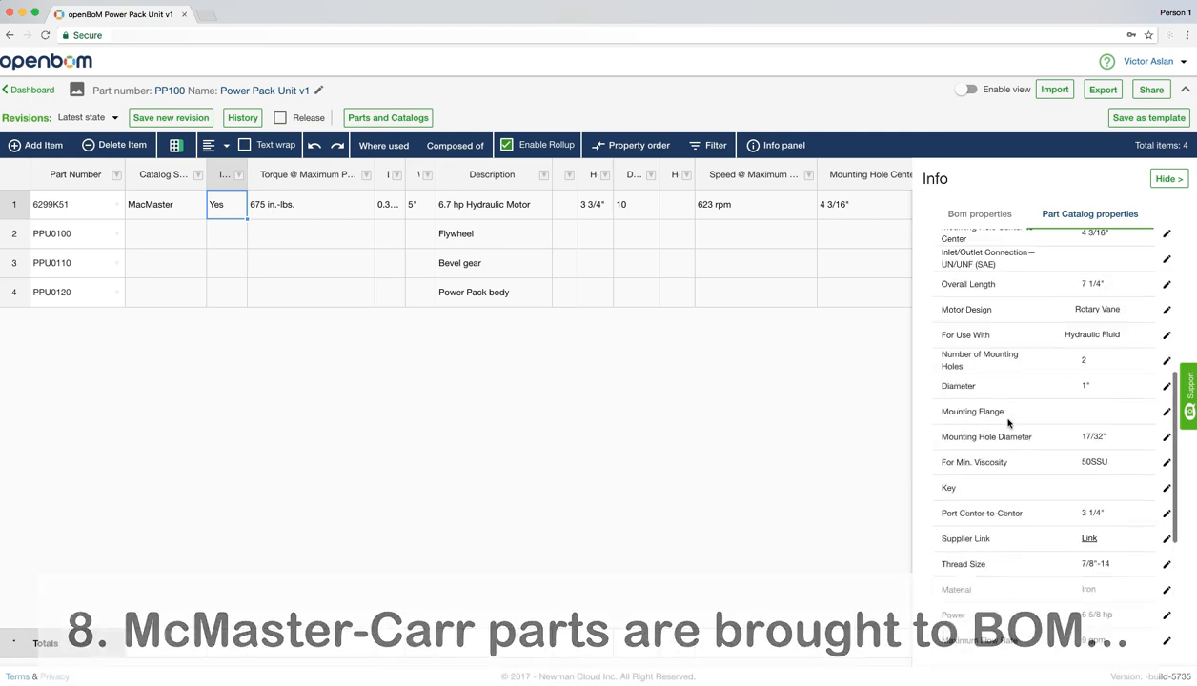
scroll(1008, 423, "up", 5)
Hide the Info panel and widen the Shaft, Included, Catalog Supplier, Width and Depth columns of the BOM
left_click(1168, 179)
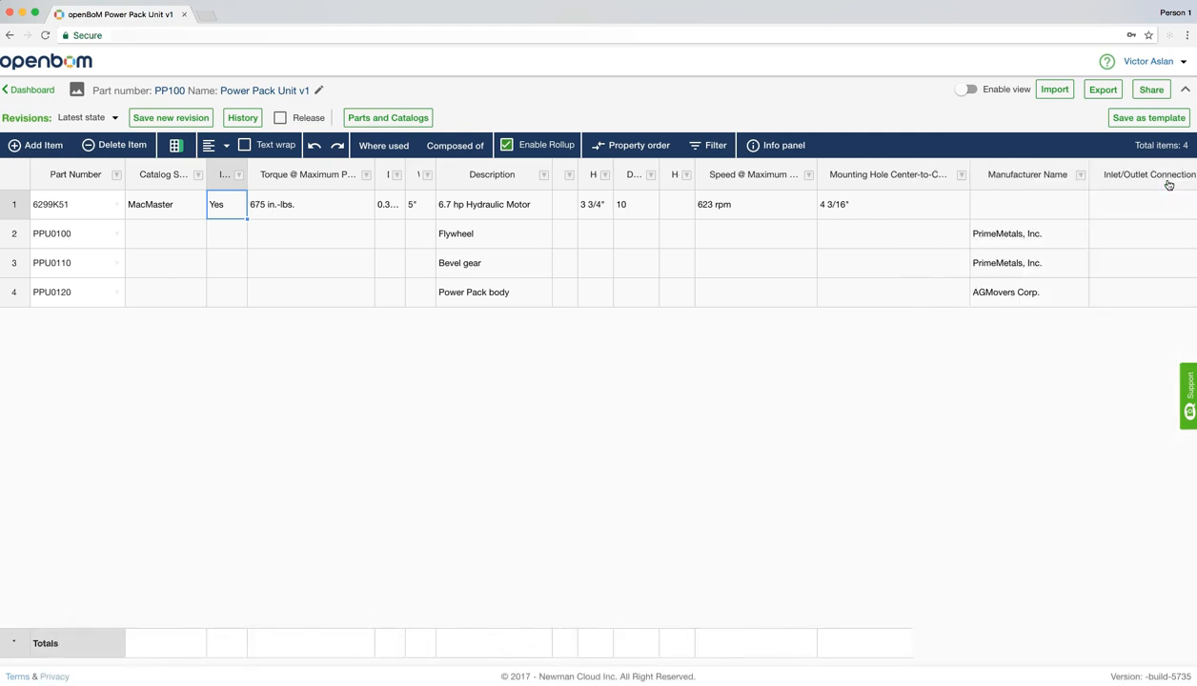
left_click_drag(575, 166, 600, 166)
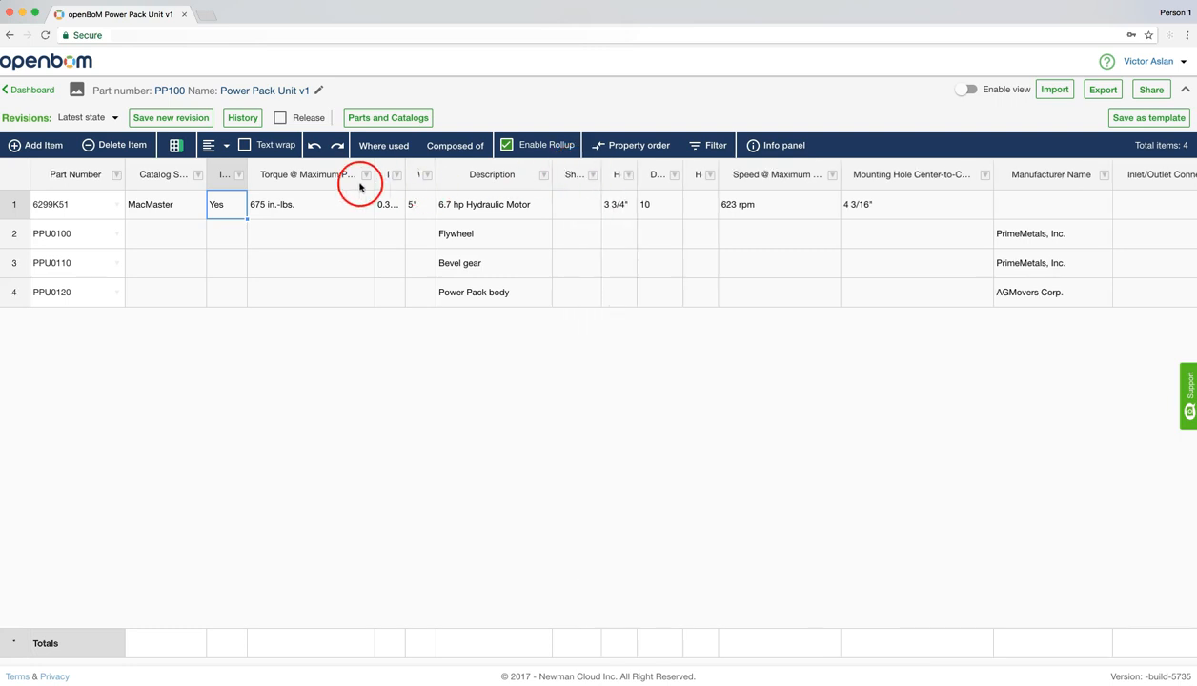
left_click_drag(271, 169, 280, 168)
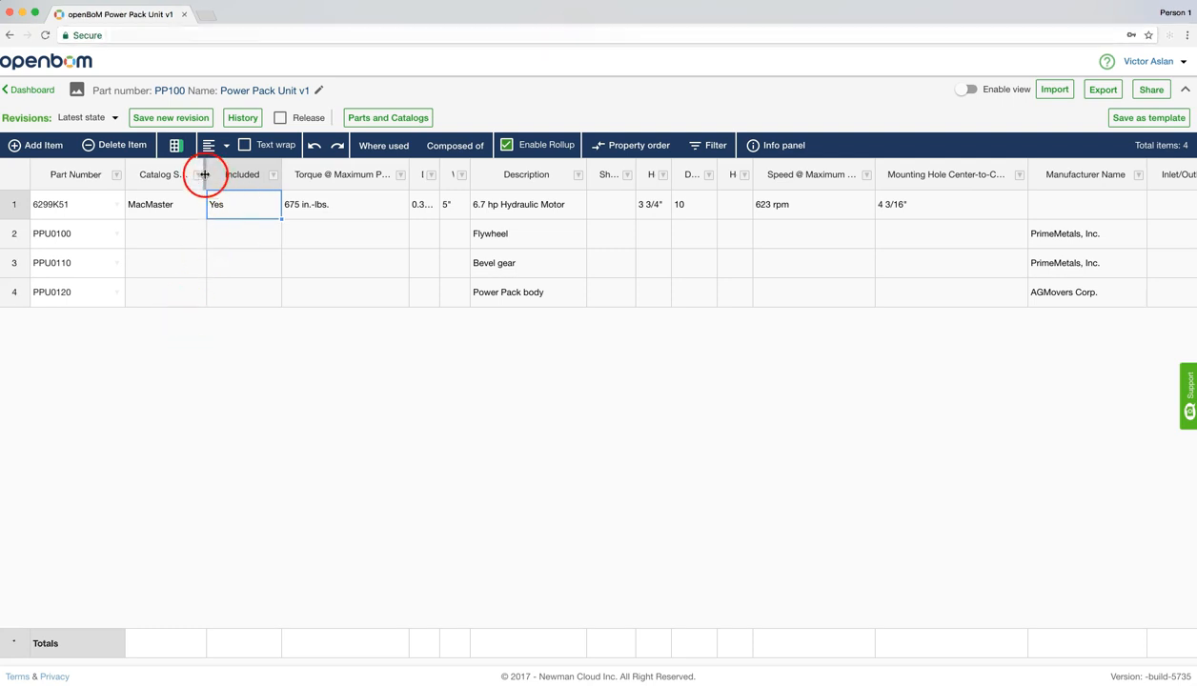
left_click_drag(204, 165, 246, 165)
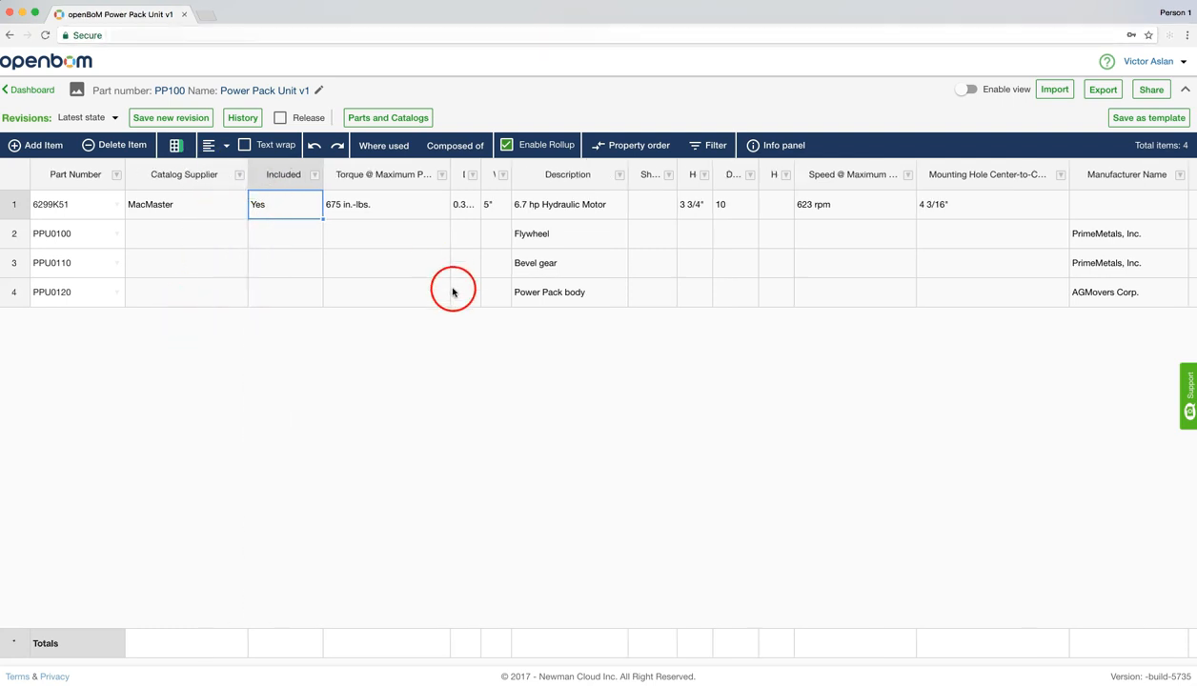
left_click_drag(509, 162, 555, 164)
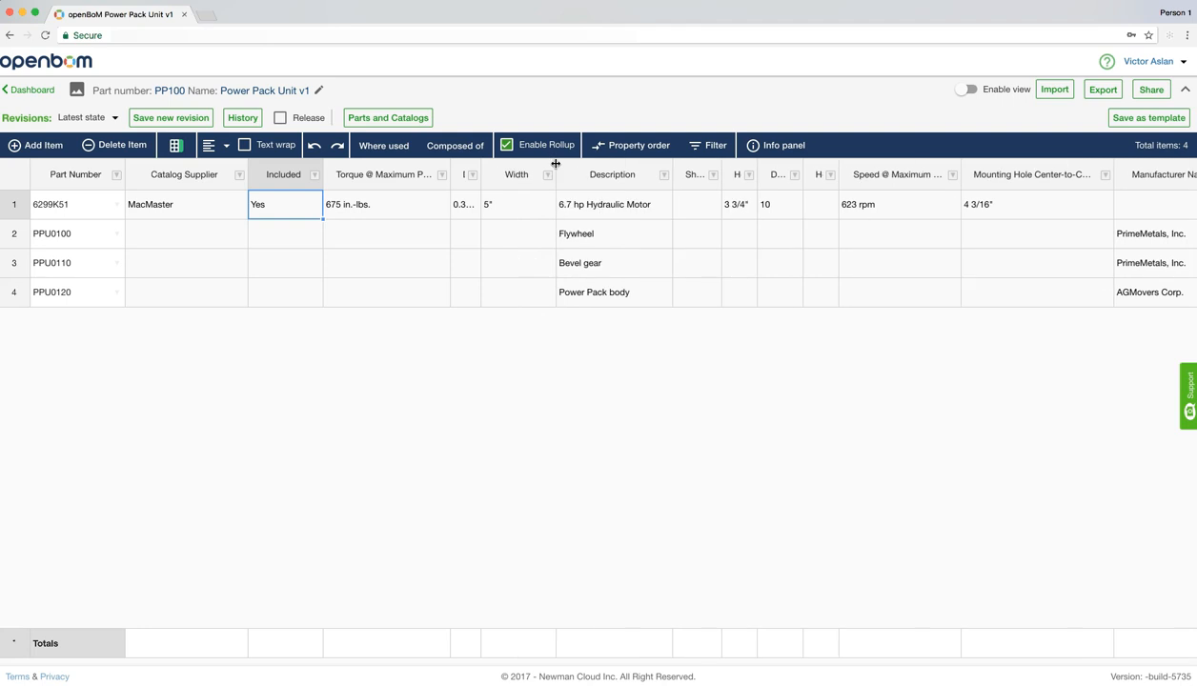
left_click_drag(480, 167, 531, 168)
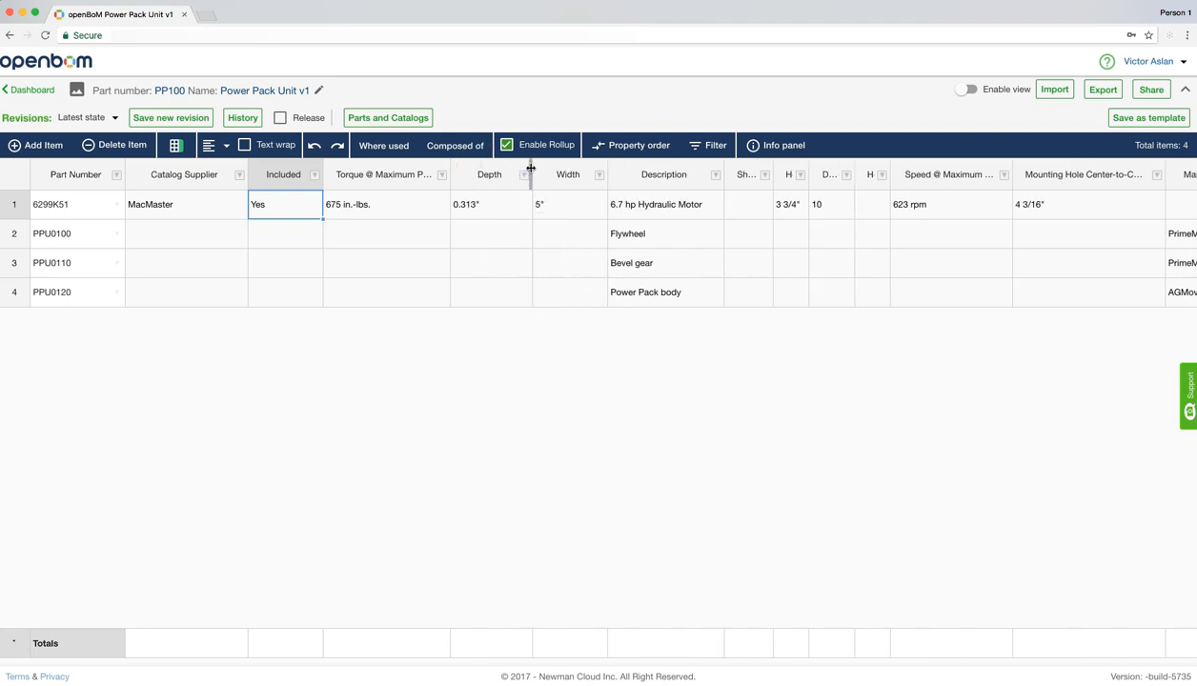
Examine the BOM's remaining property columns through Mounting Hole Diameter, including the manufacturer names of the original parts, and return to the first columns
scroll(754, 246, "right", 5)
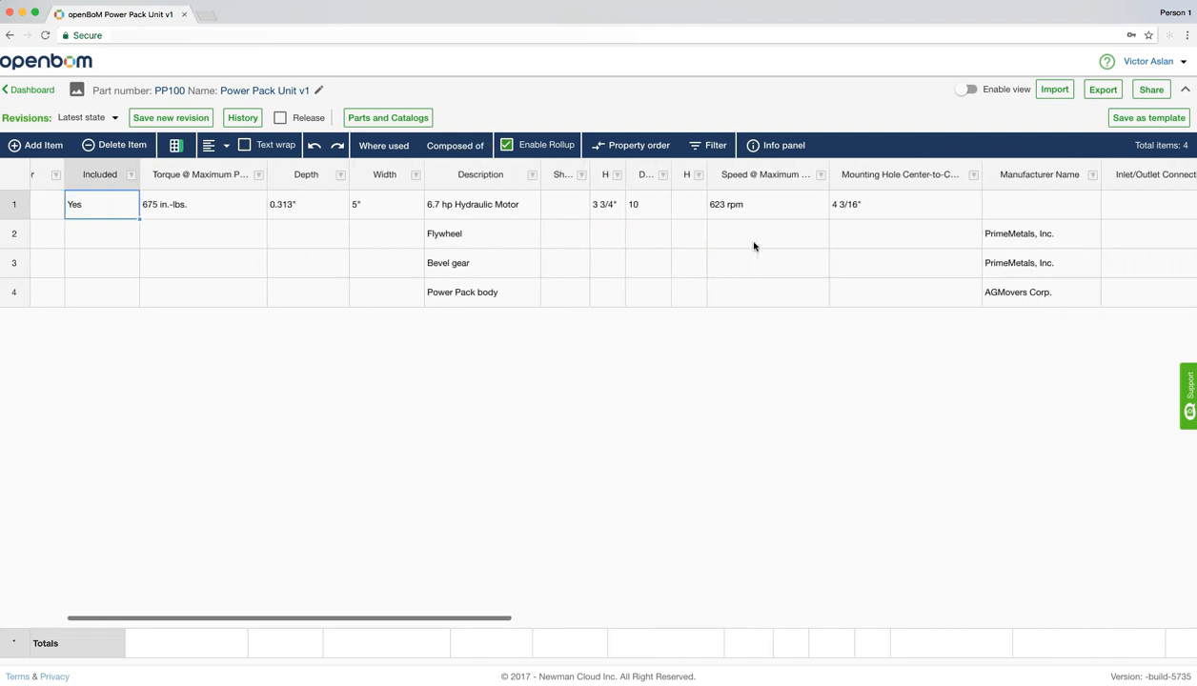
scroll(754, 246, "right", 3)
left_click(841, 230)
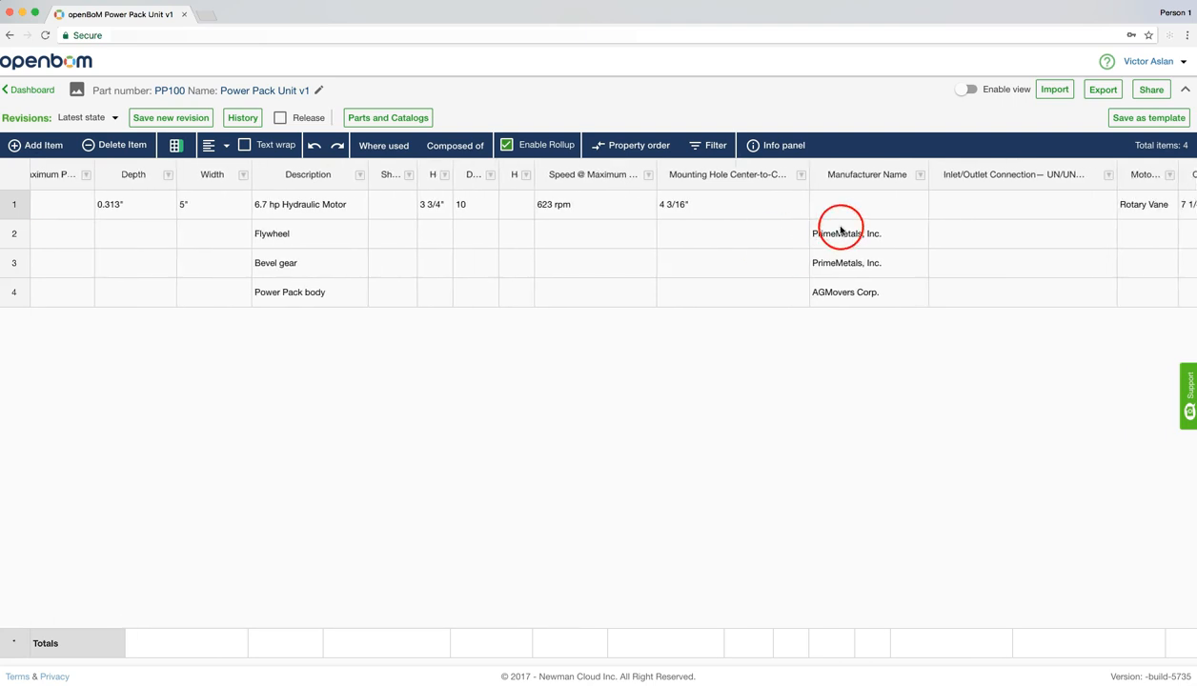
left_click(842, 263)
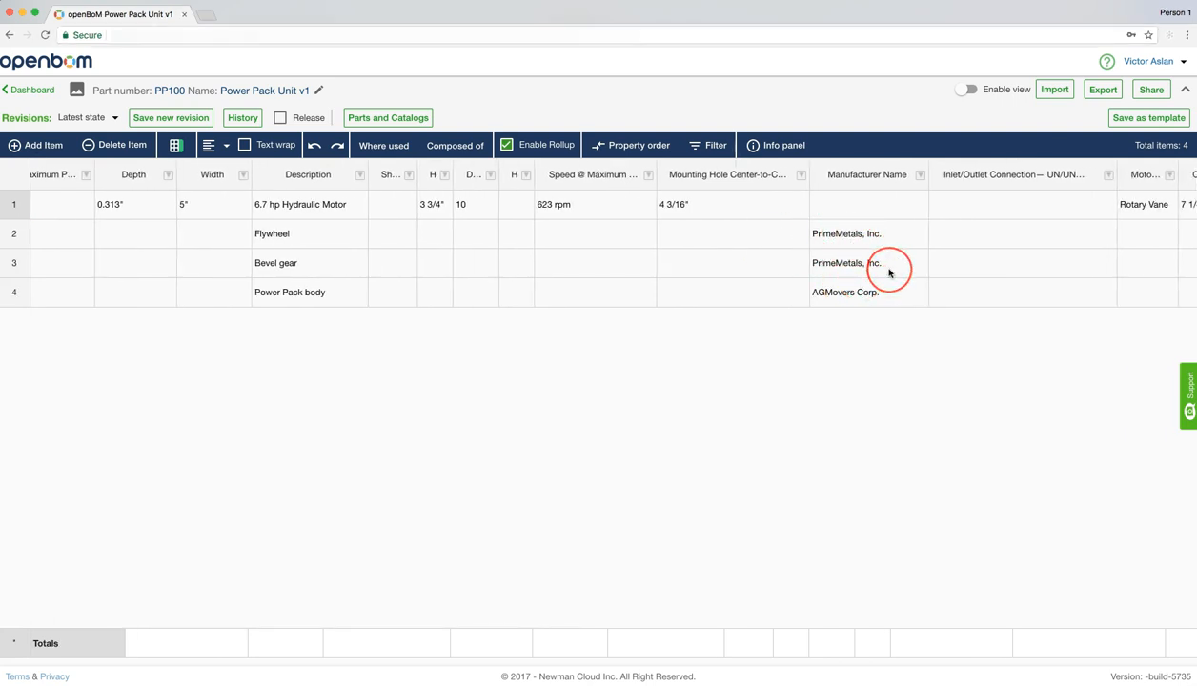
scroll(889, 273, "right", 3)
scroll(889, 273, "right", 4)
scroll(889, 272, "right", 4)
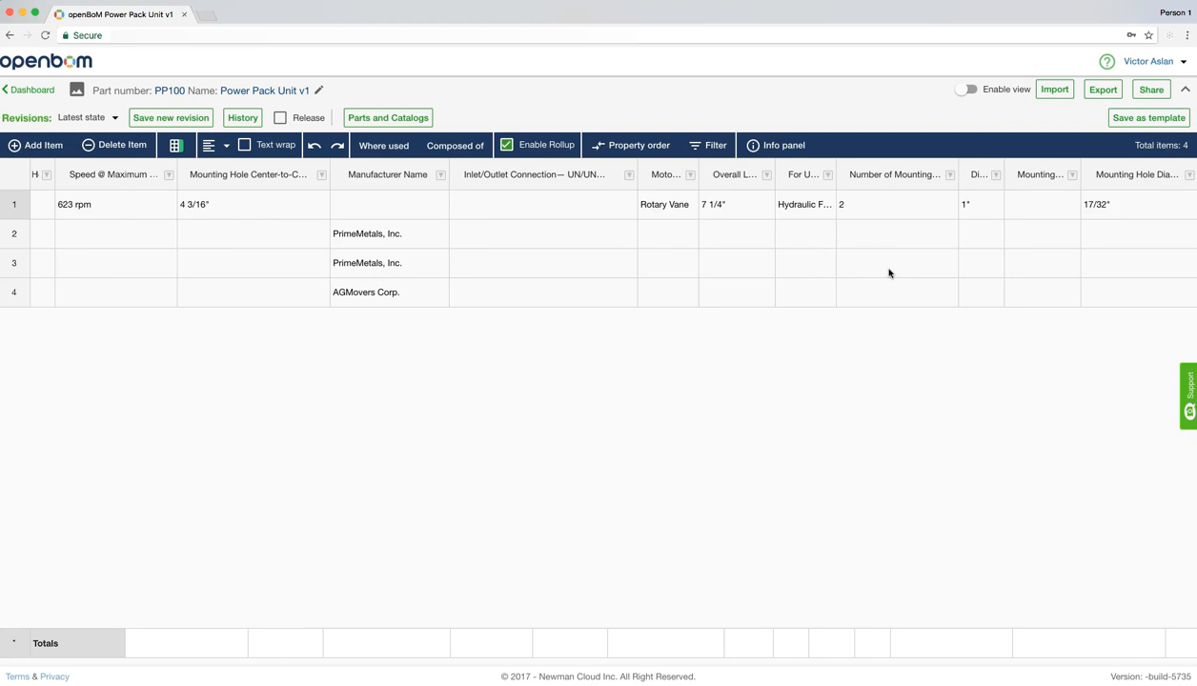
scroll(889, 273, "left", 10)
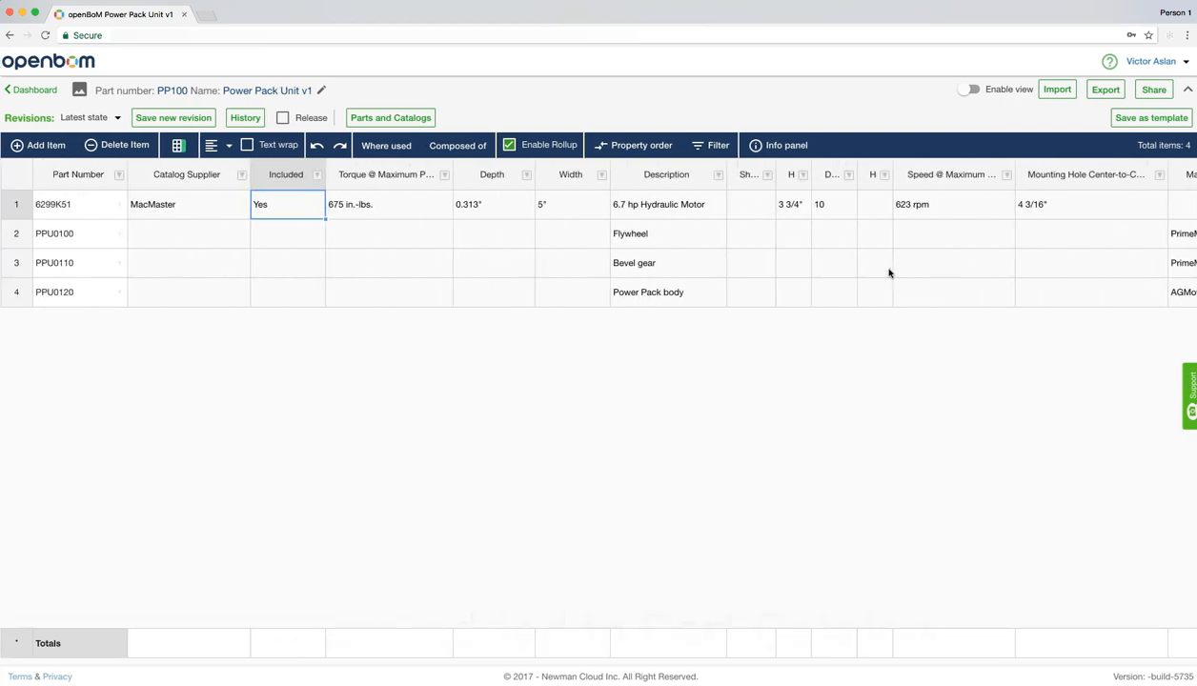